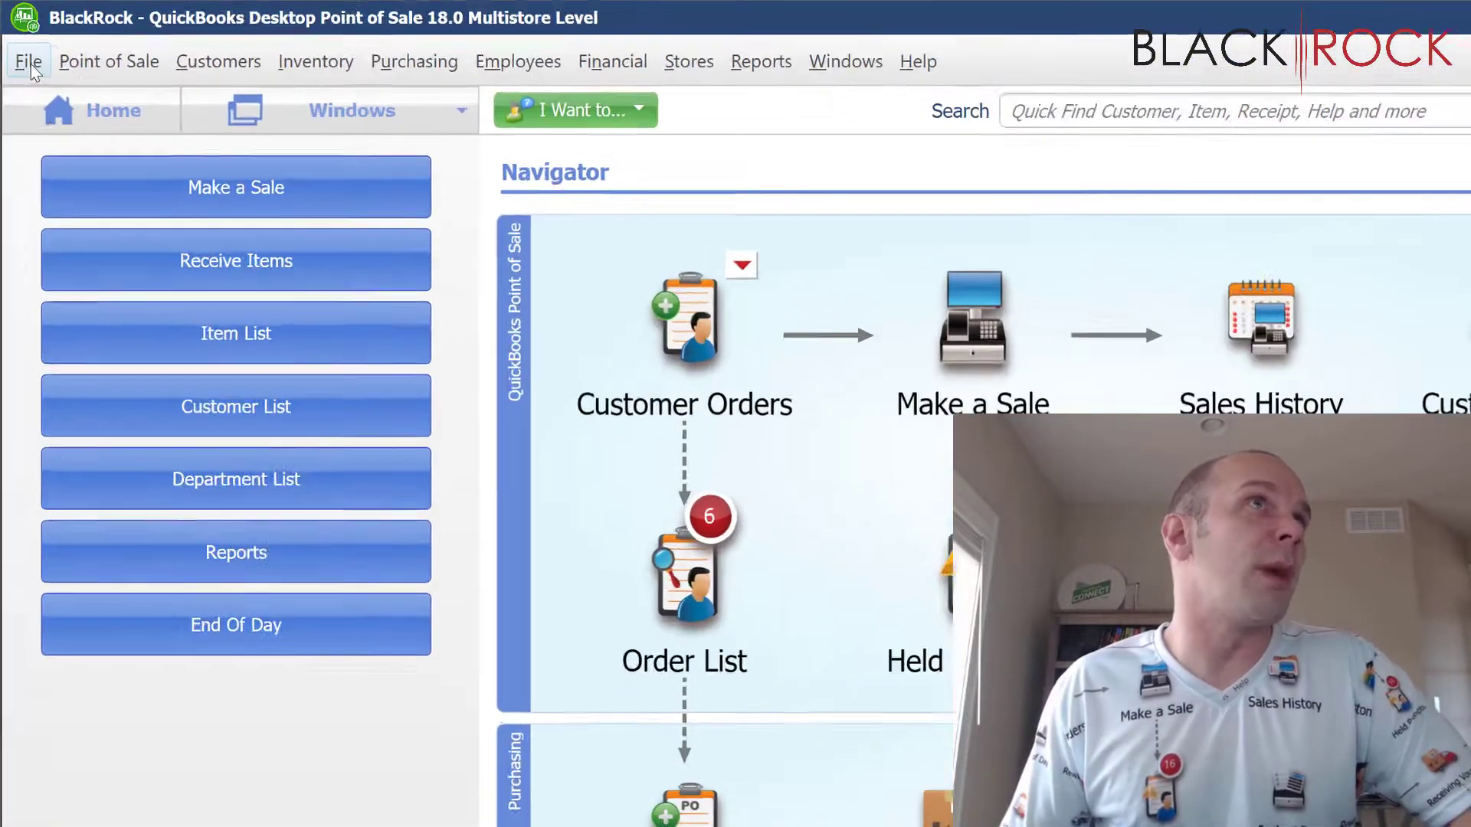
Open the company-wide preferences from the File menu
left_click(16, 35)
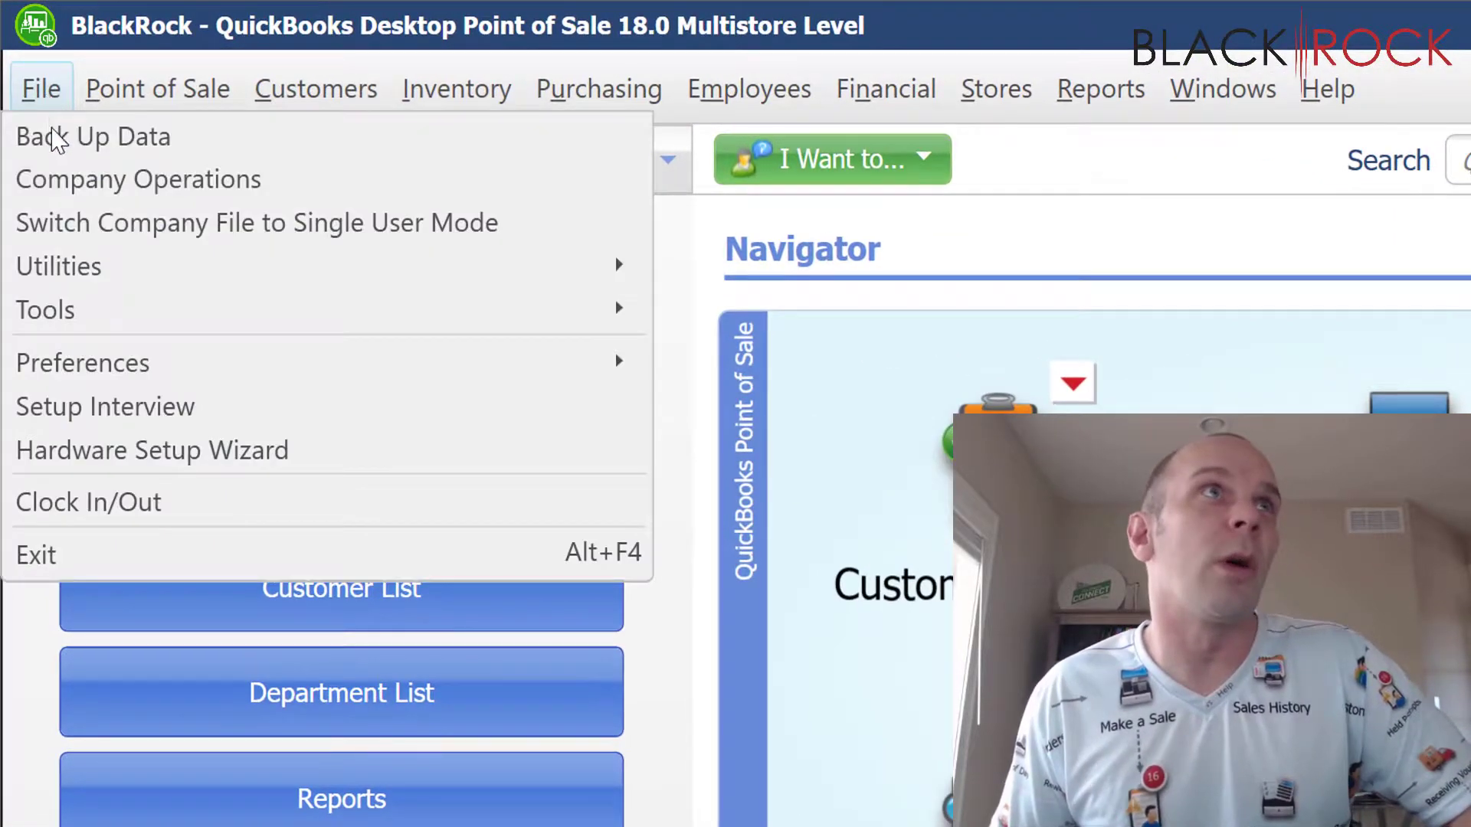
mouse_move(334, 372)
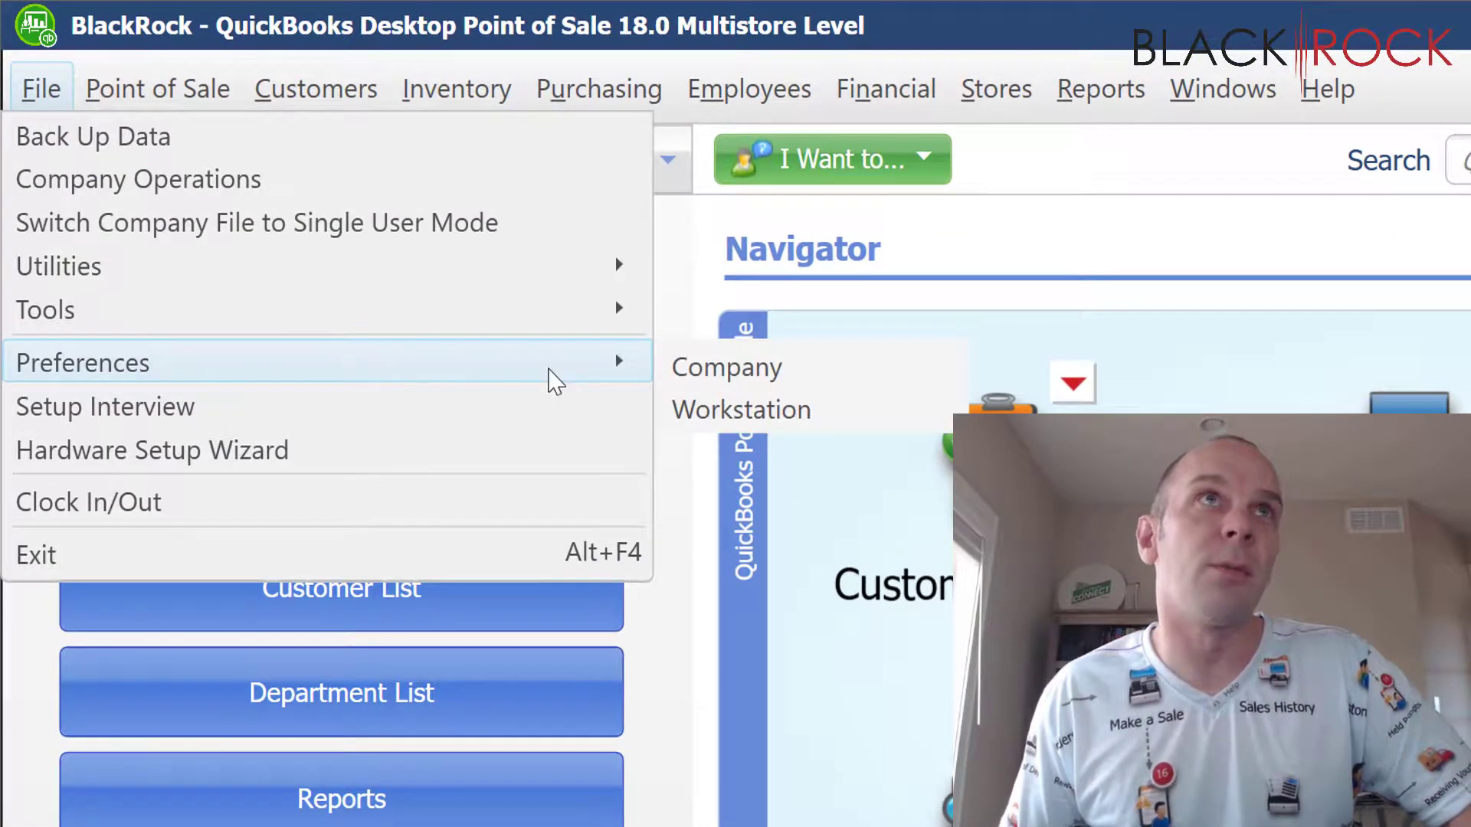
left_click(711, 385)
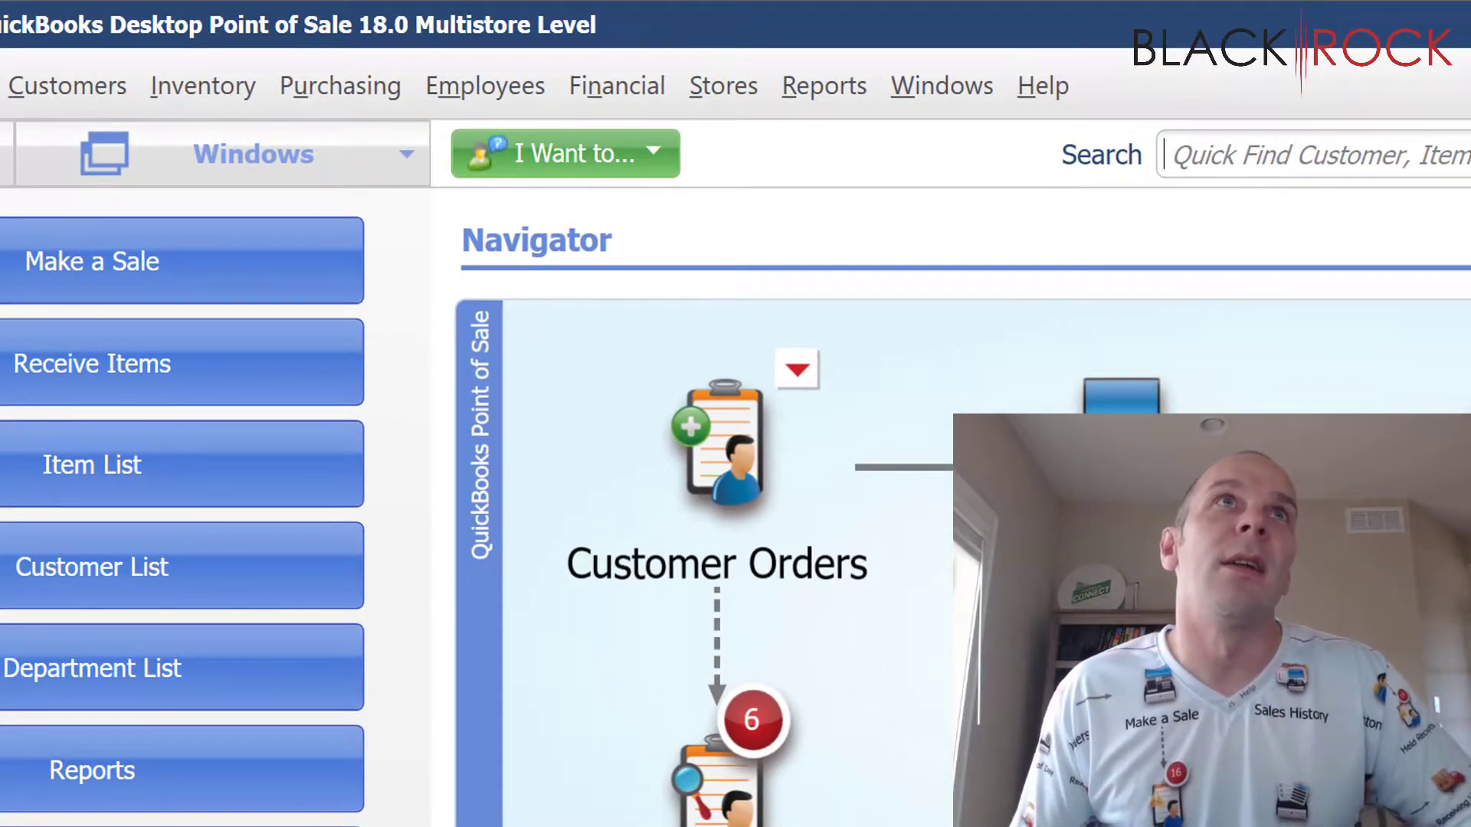
Review the three-person Employee List, then start a new employee record
left_click(504, 102)
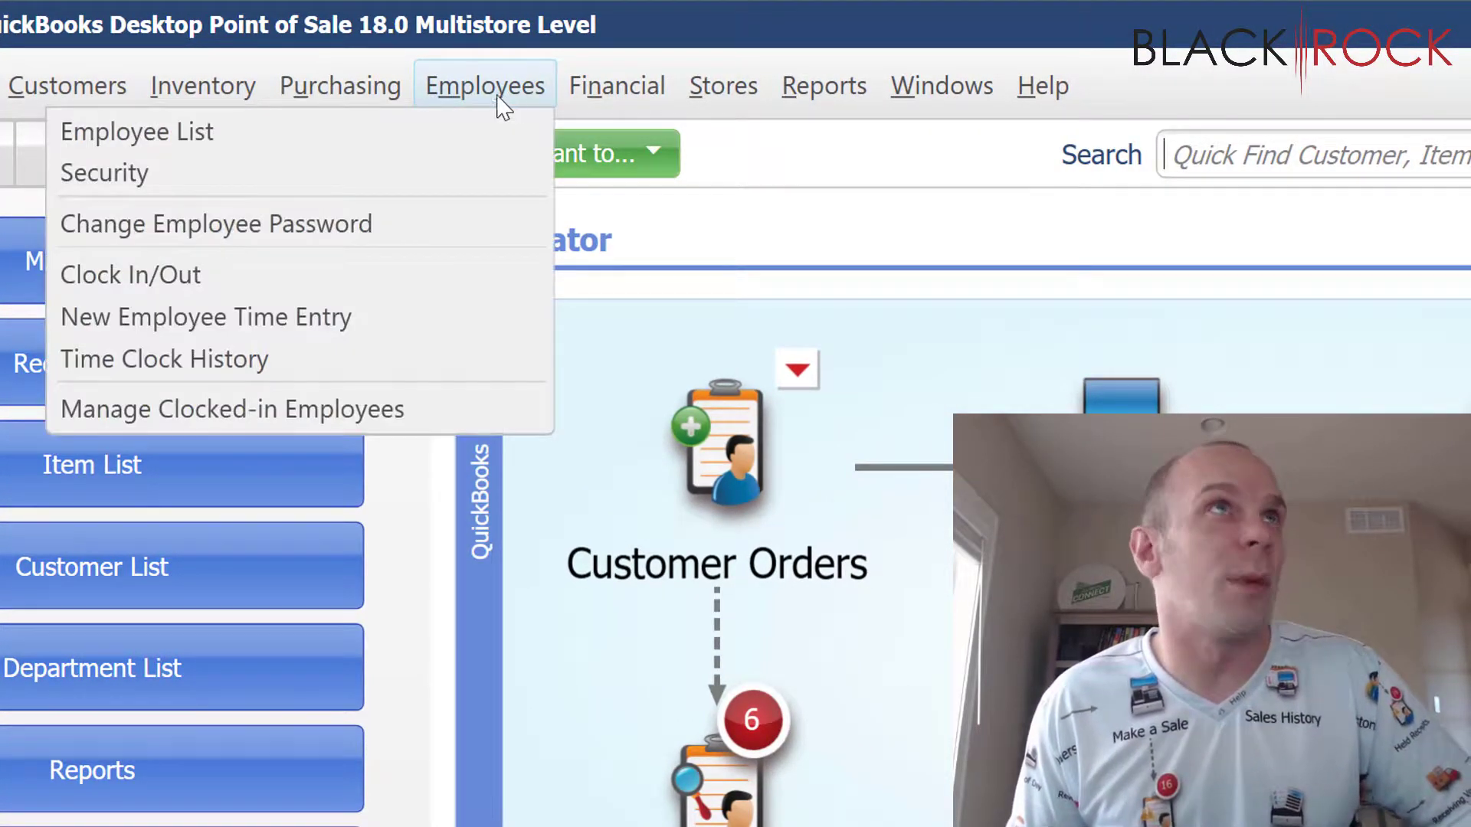
left_click(384, 142)
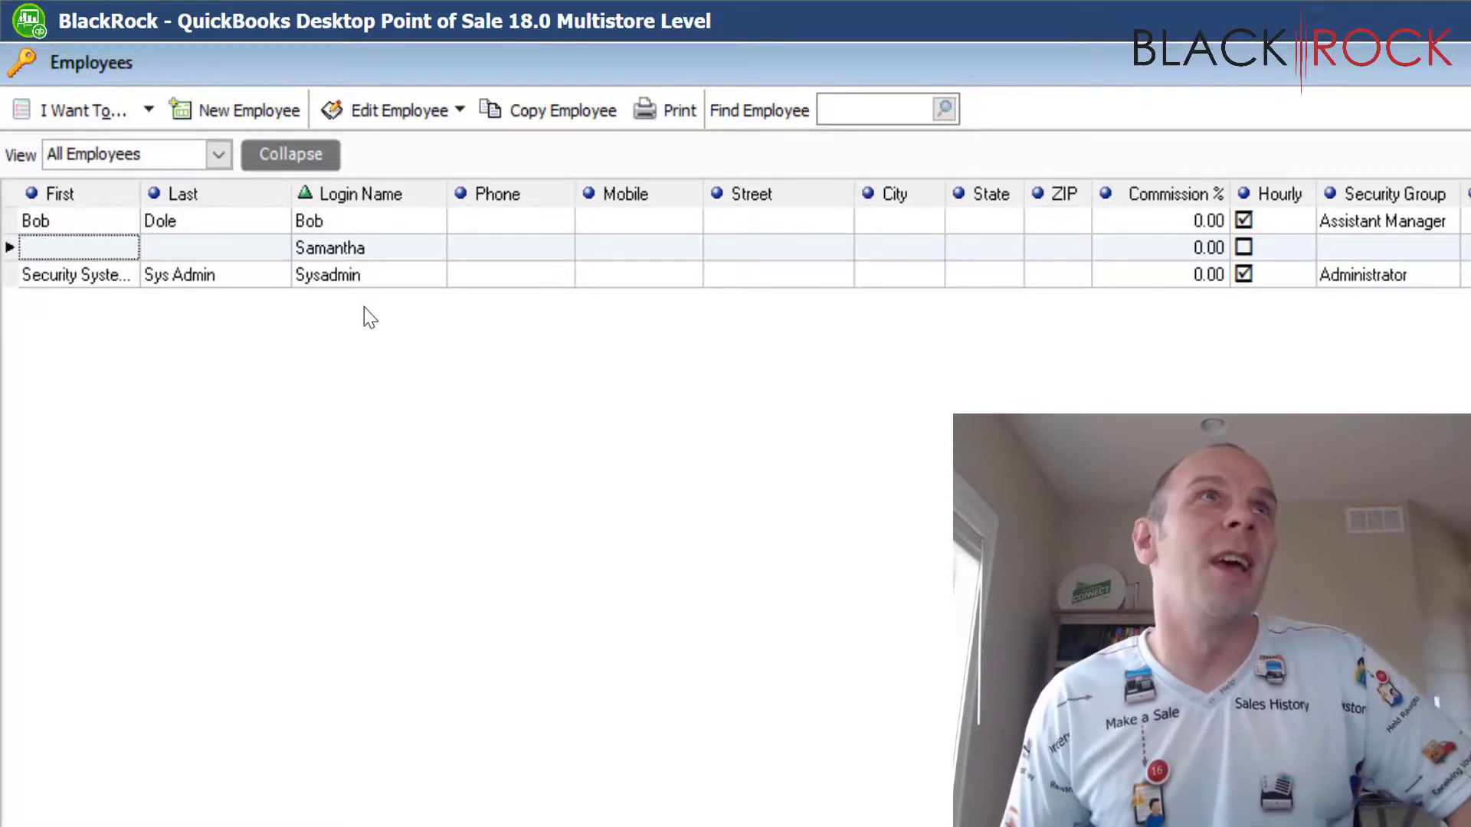
left_click(388, 274)
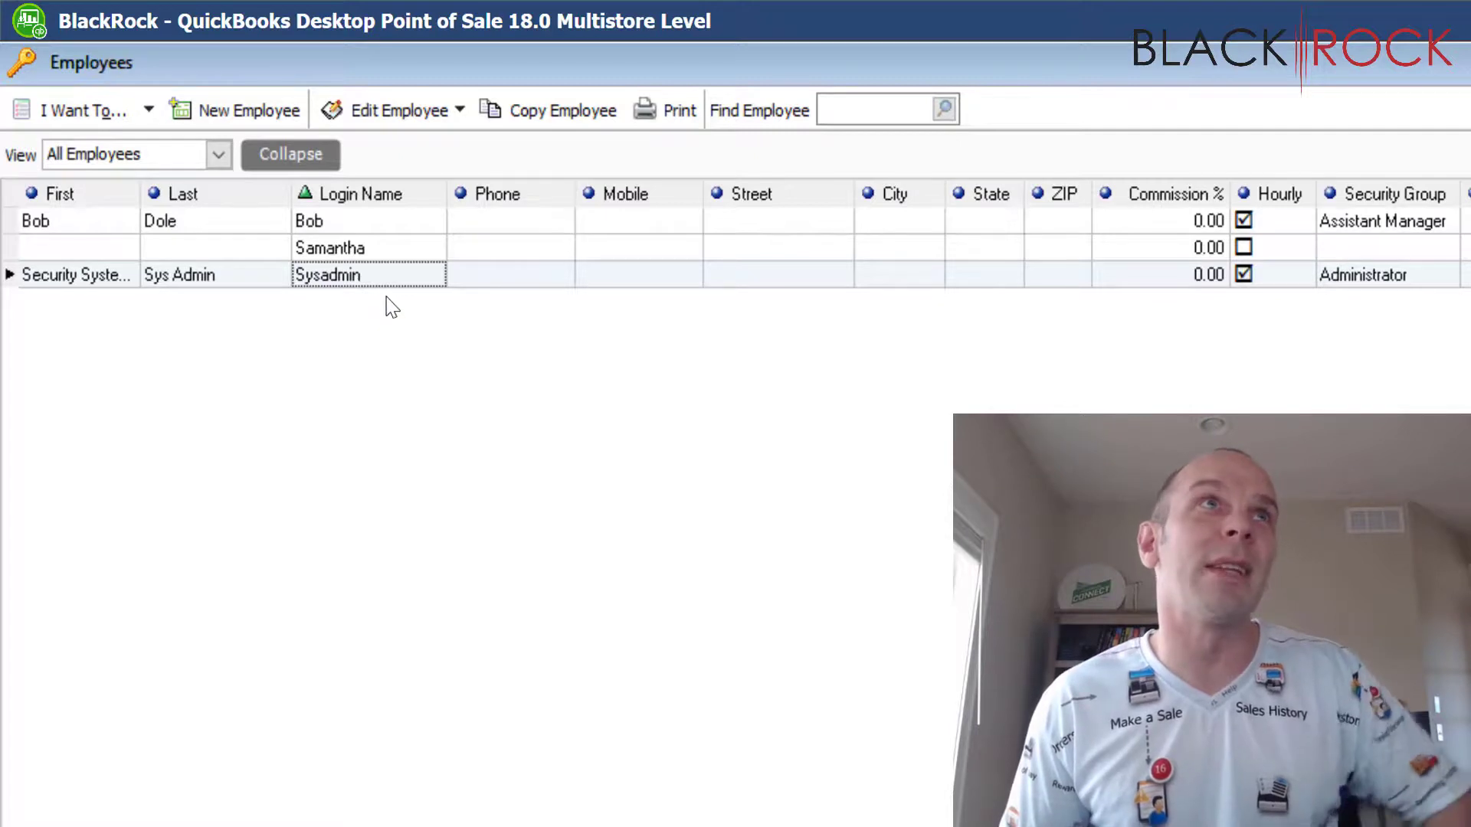
left_click(274, 115)
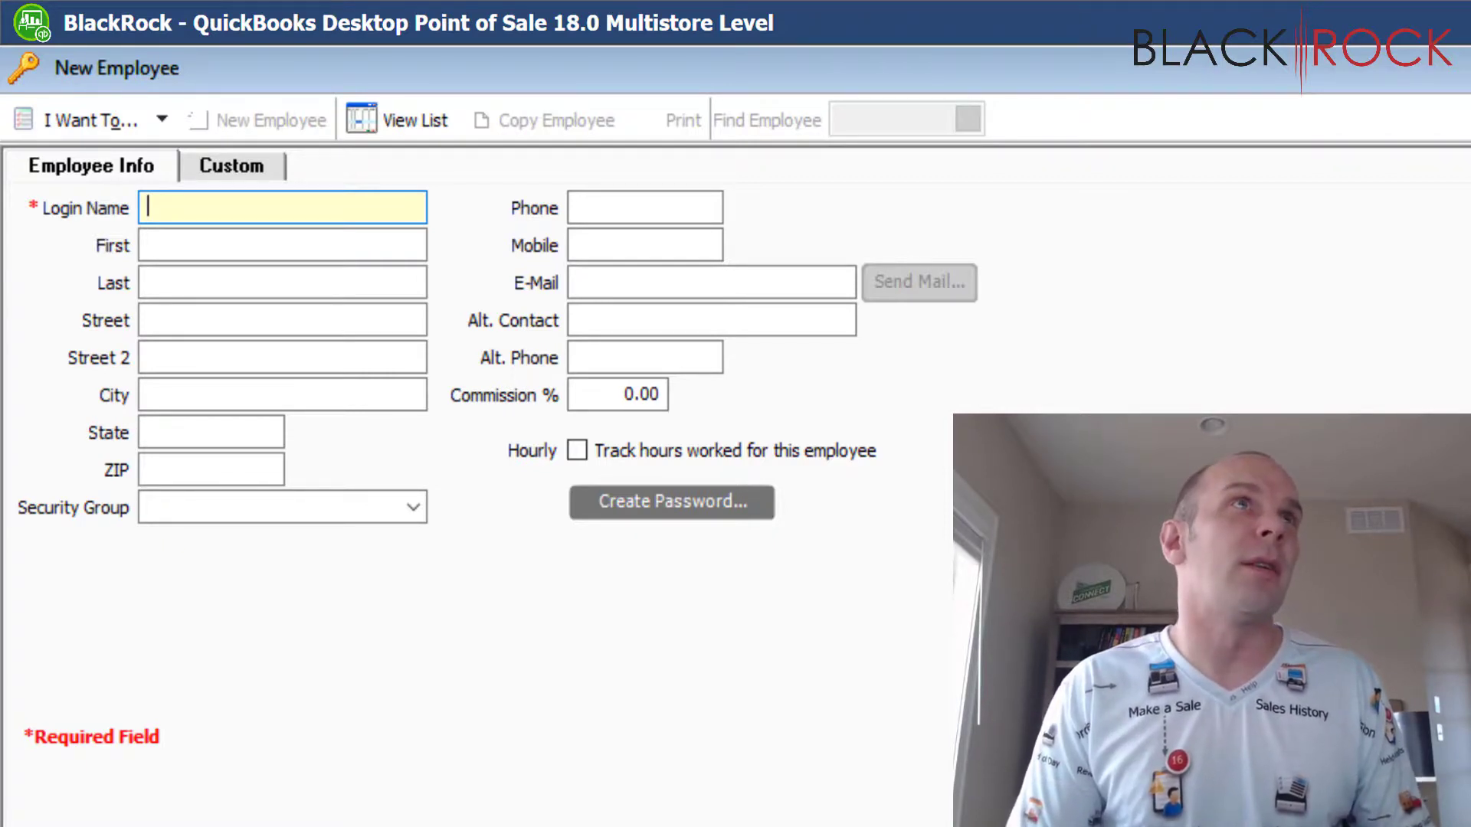
Enter the employee's login name, reuse it as the first name, and add the last name
type("S")
key("BackSpace")
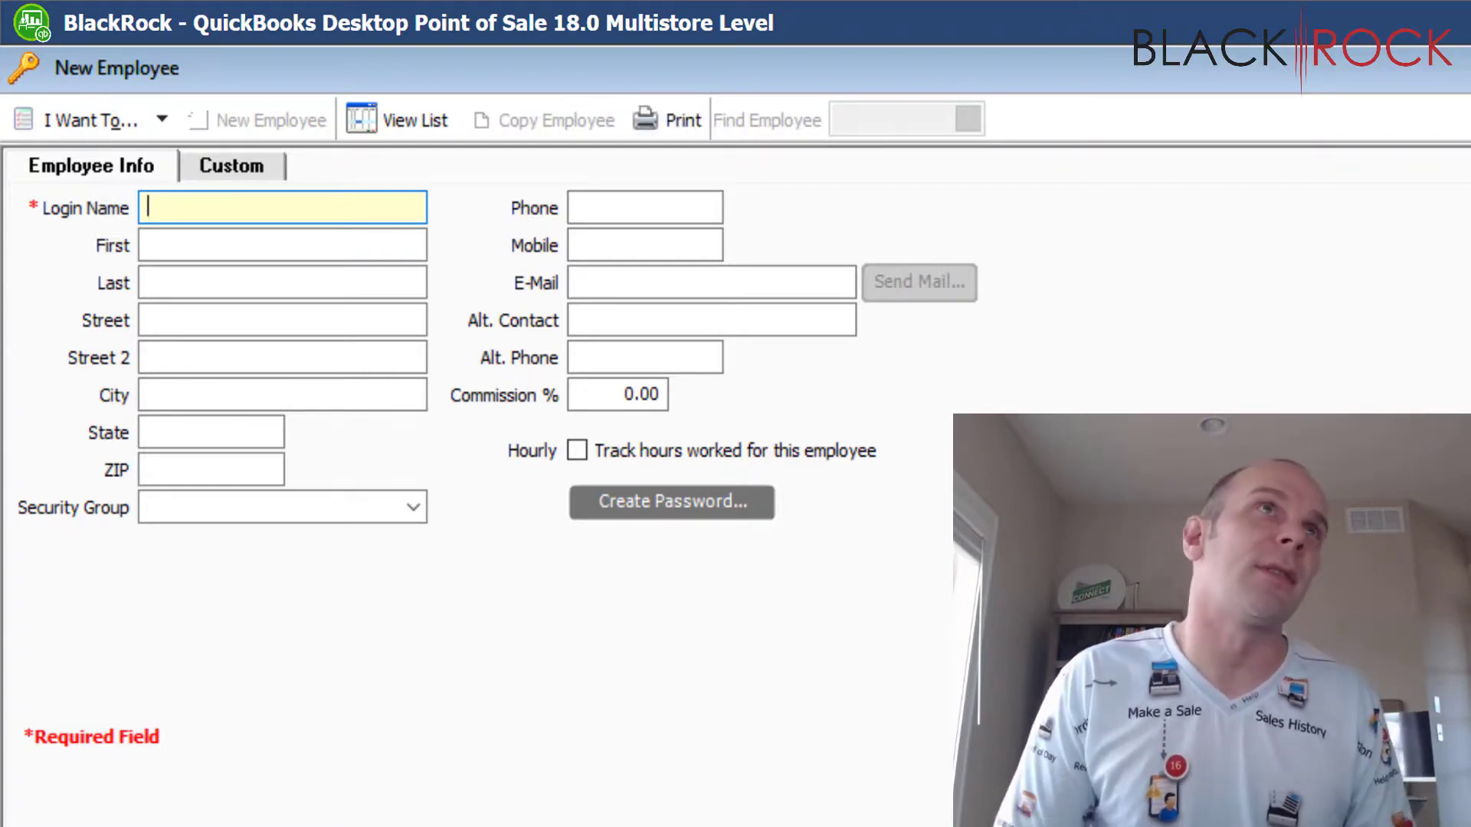
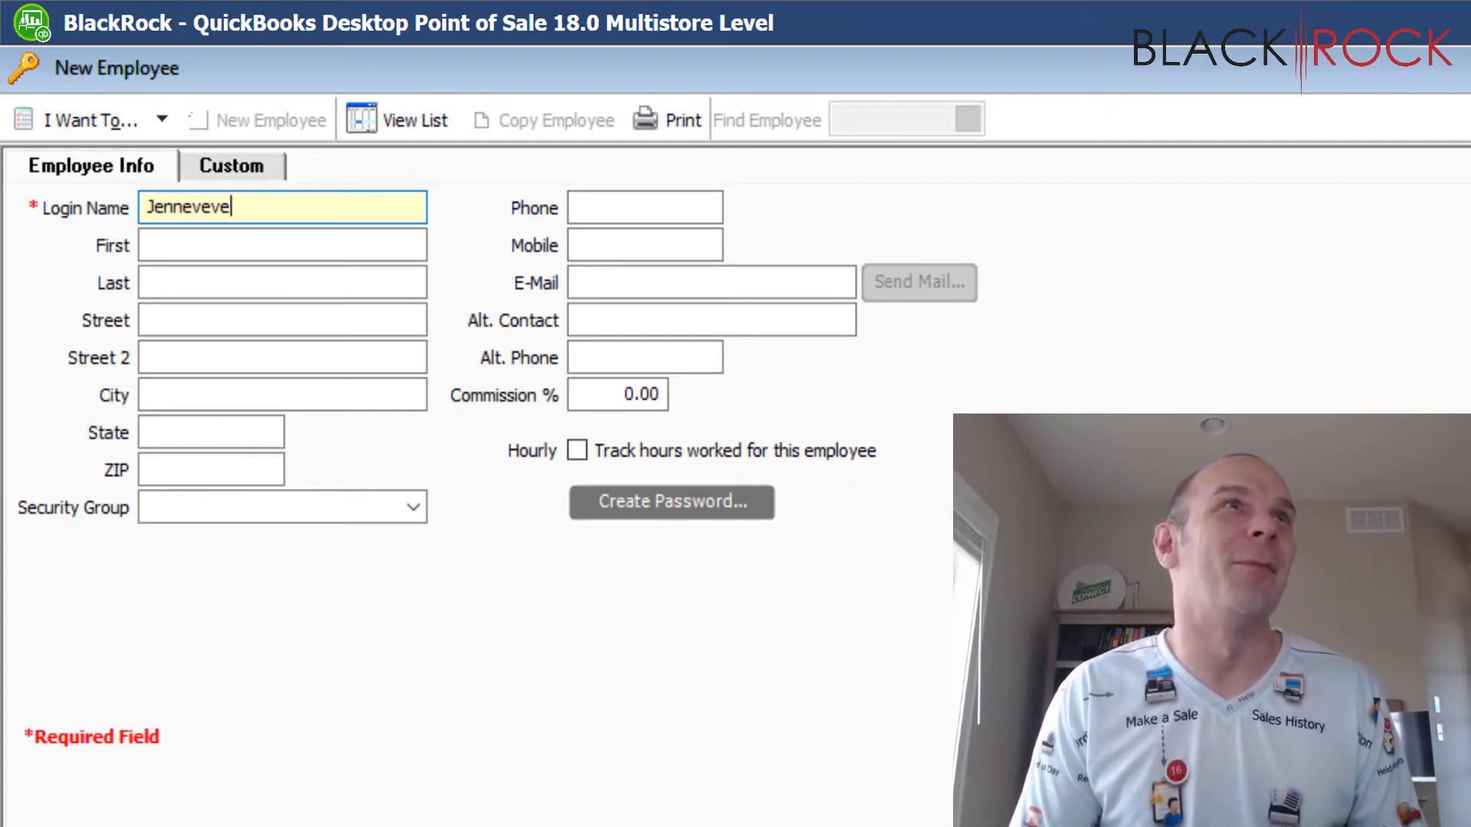
left_click(191, 250)
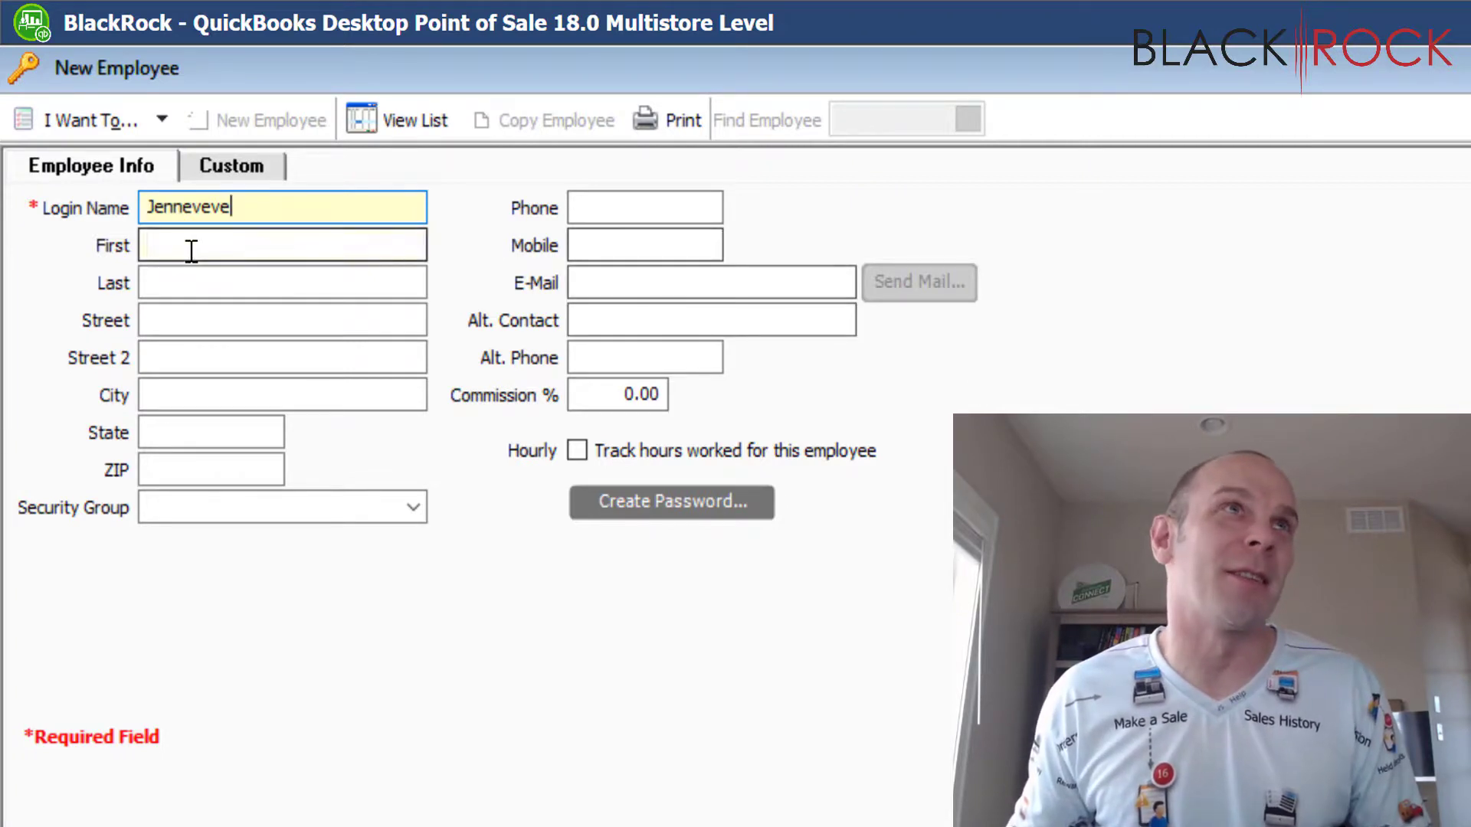
double_click(214, 208)
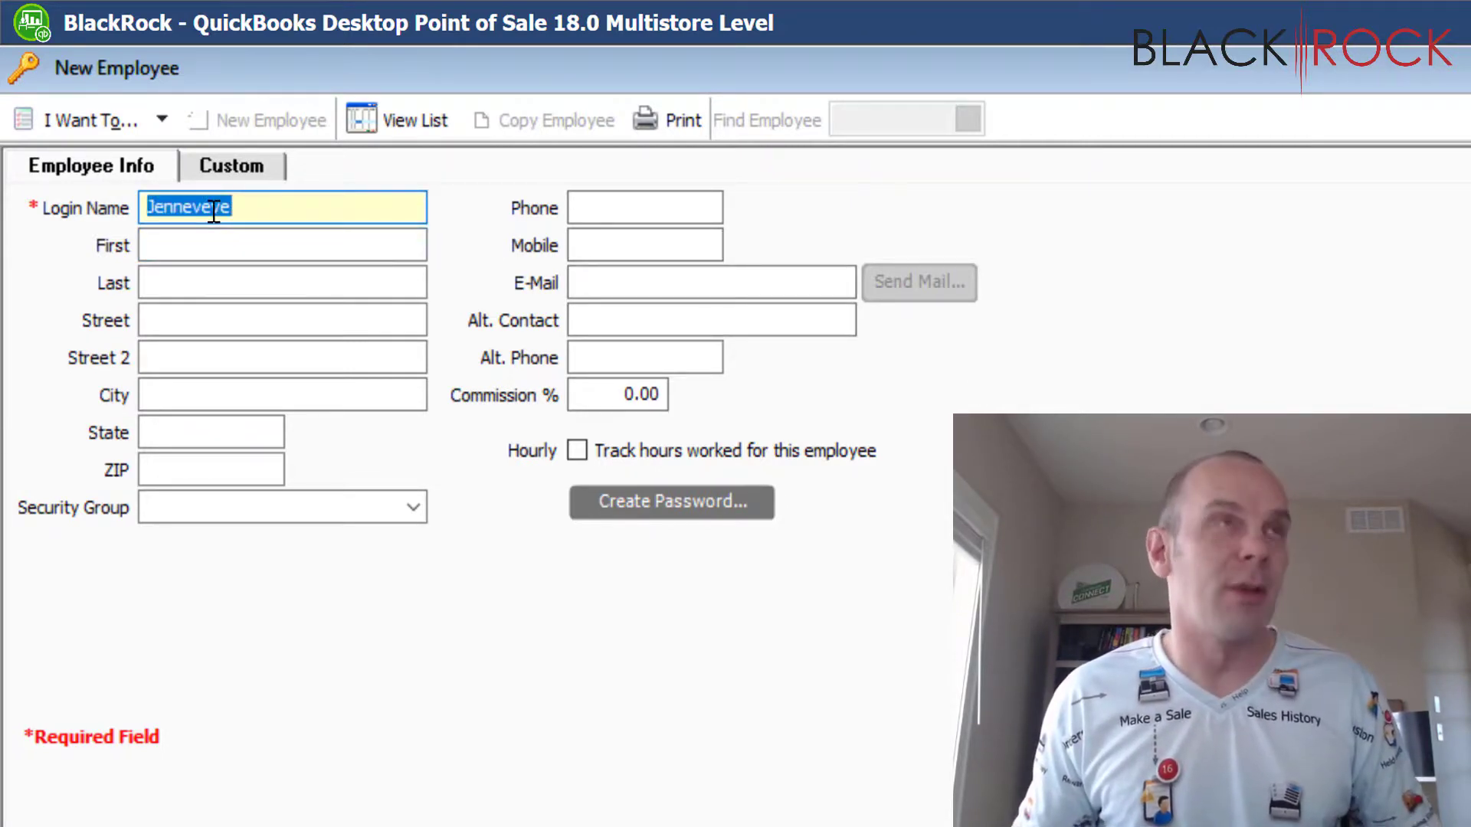
key("ctrl+c")
left_click(220, 242)
key("ctrl+v")
left_click(223, 285)
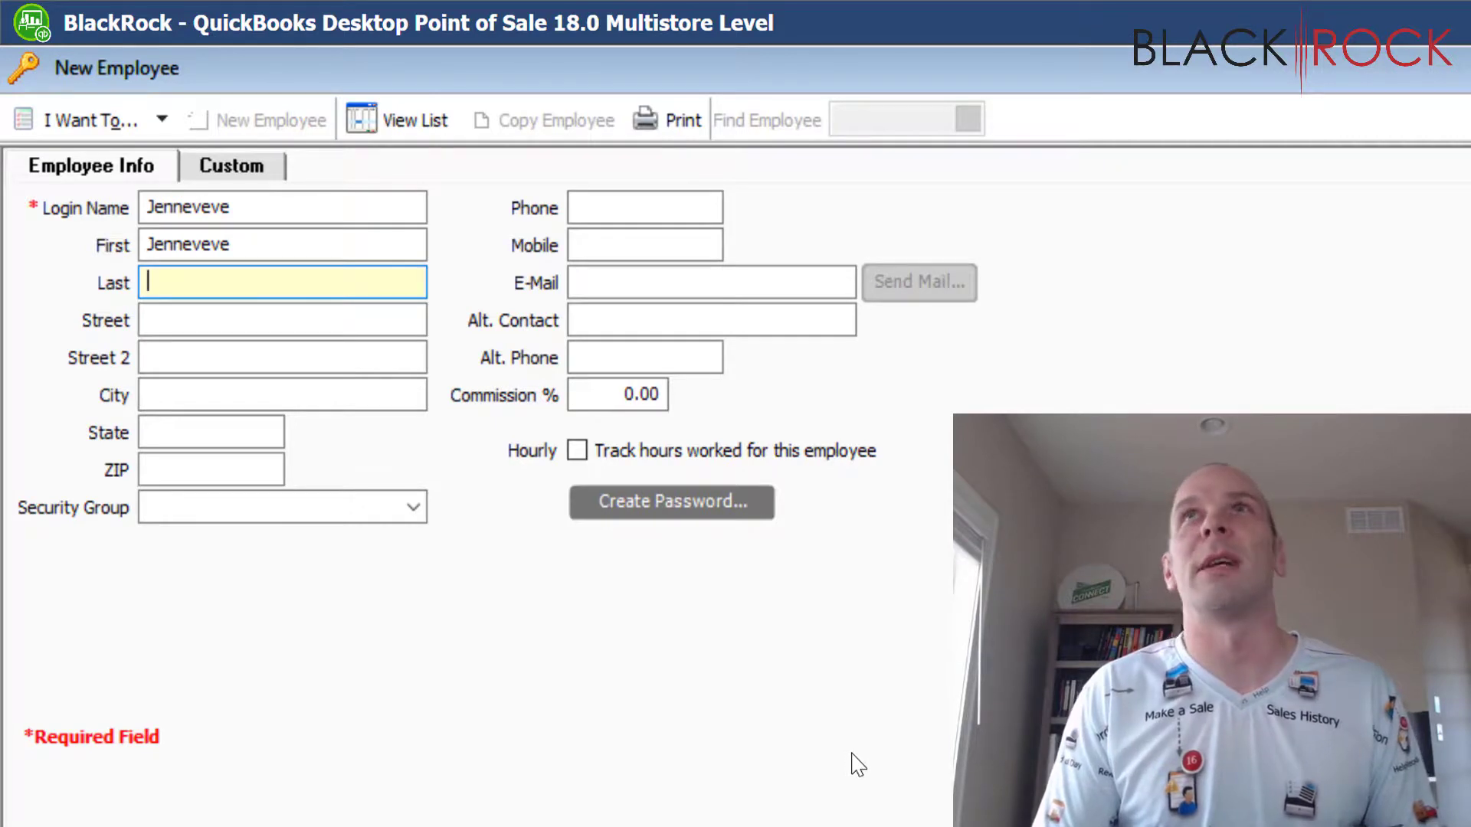
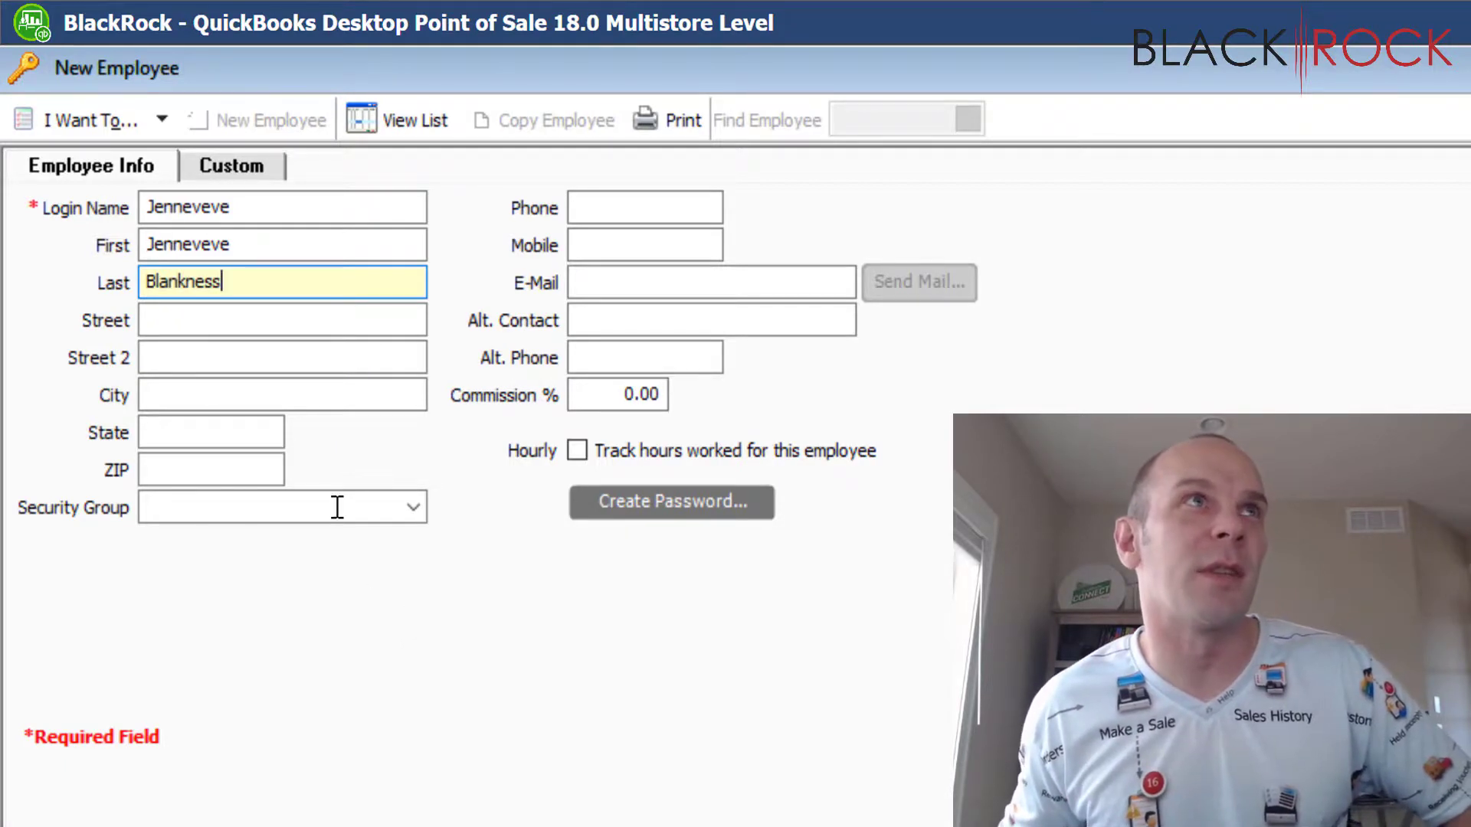
Fill in the employee's street address, city and ZIP code
left_click(188, 318)
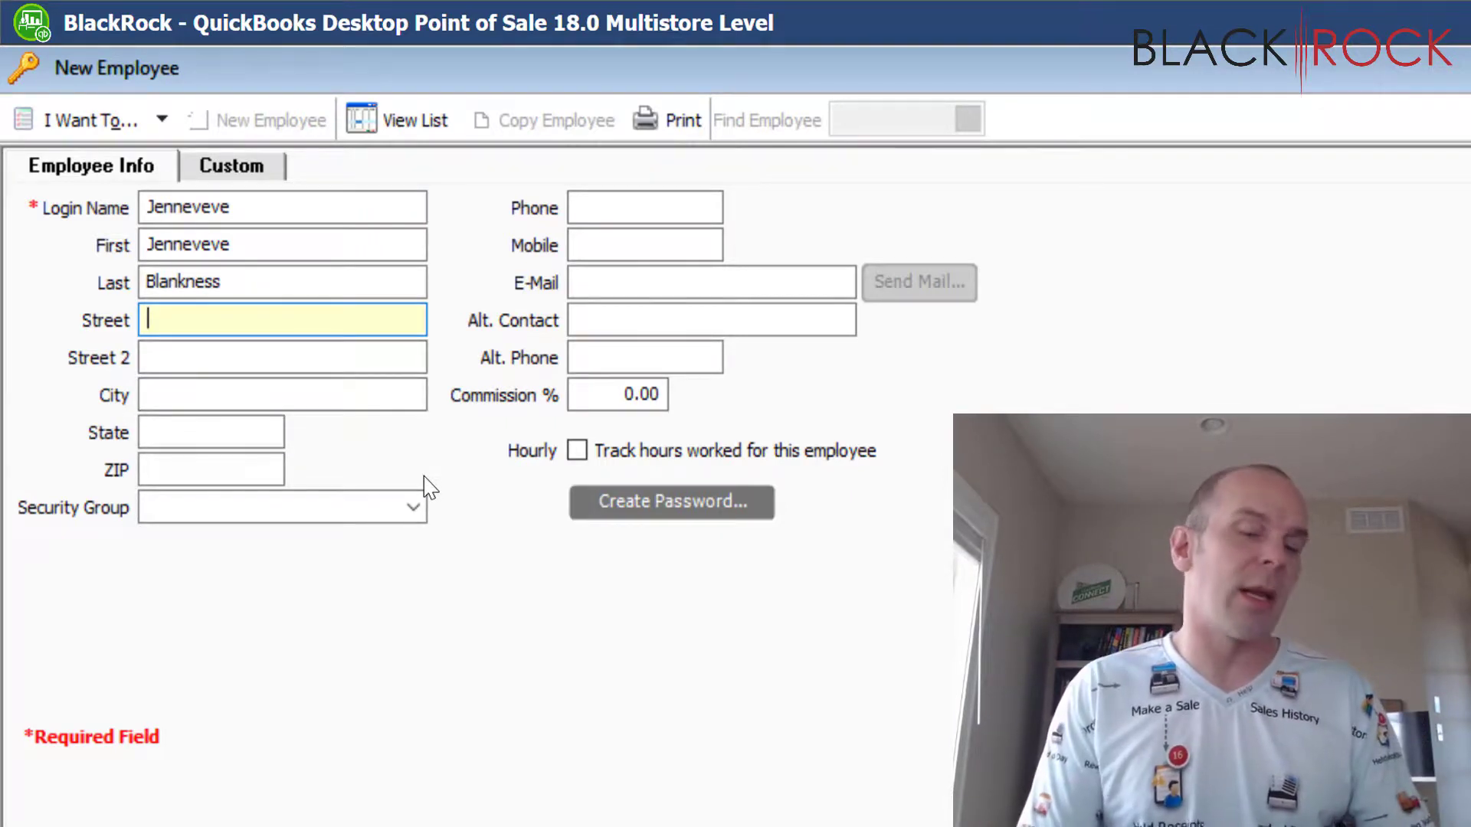
type("123")
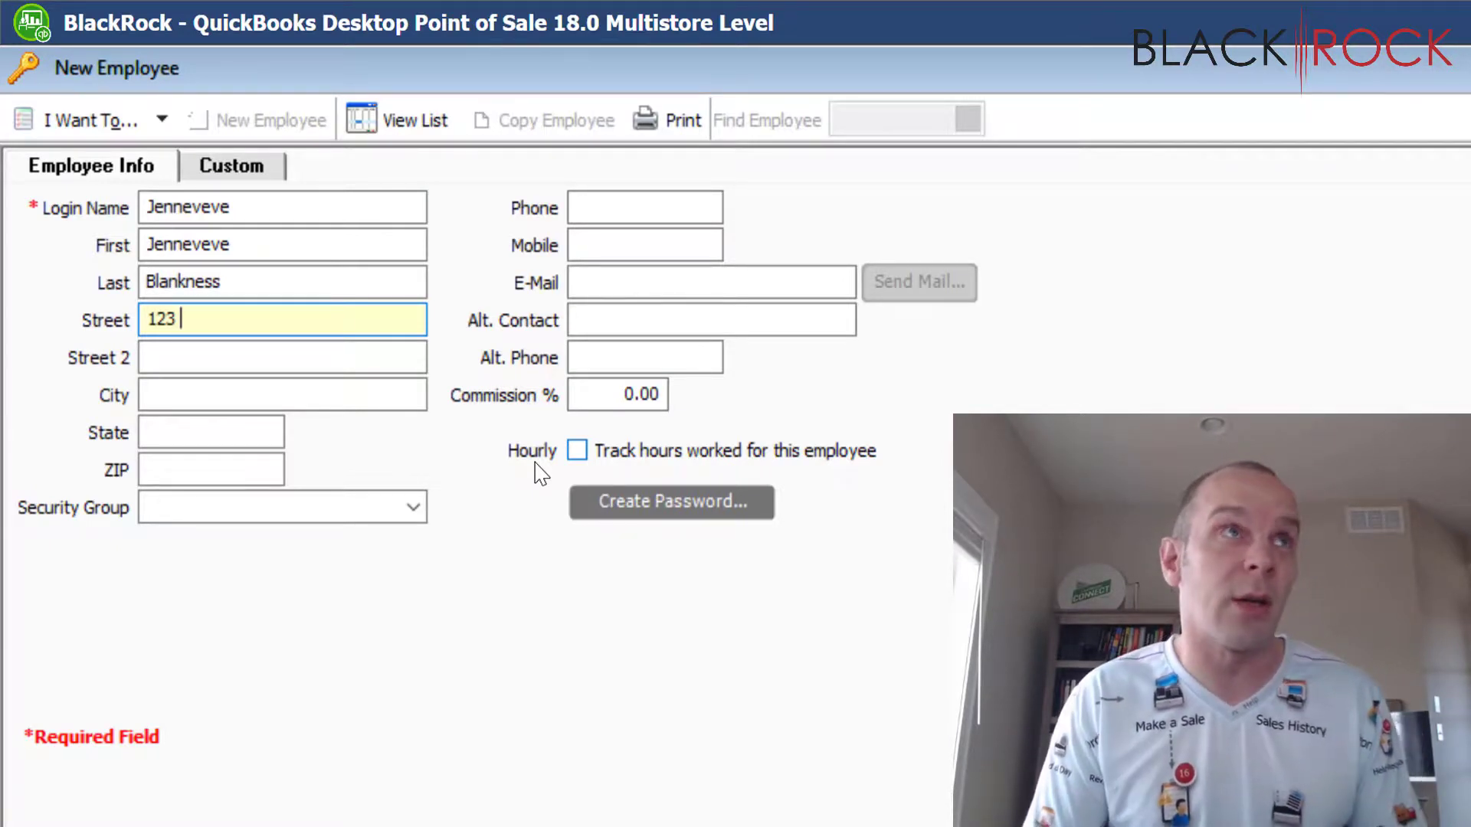
type("Easy St")
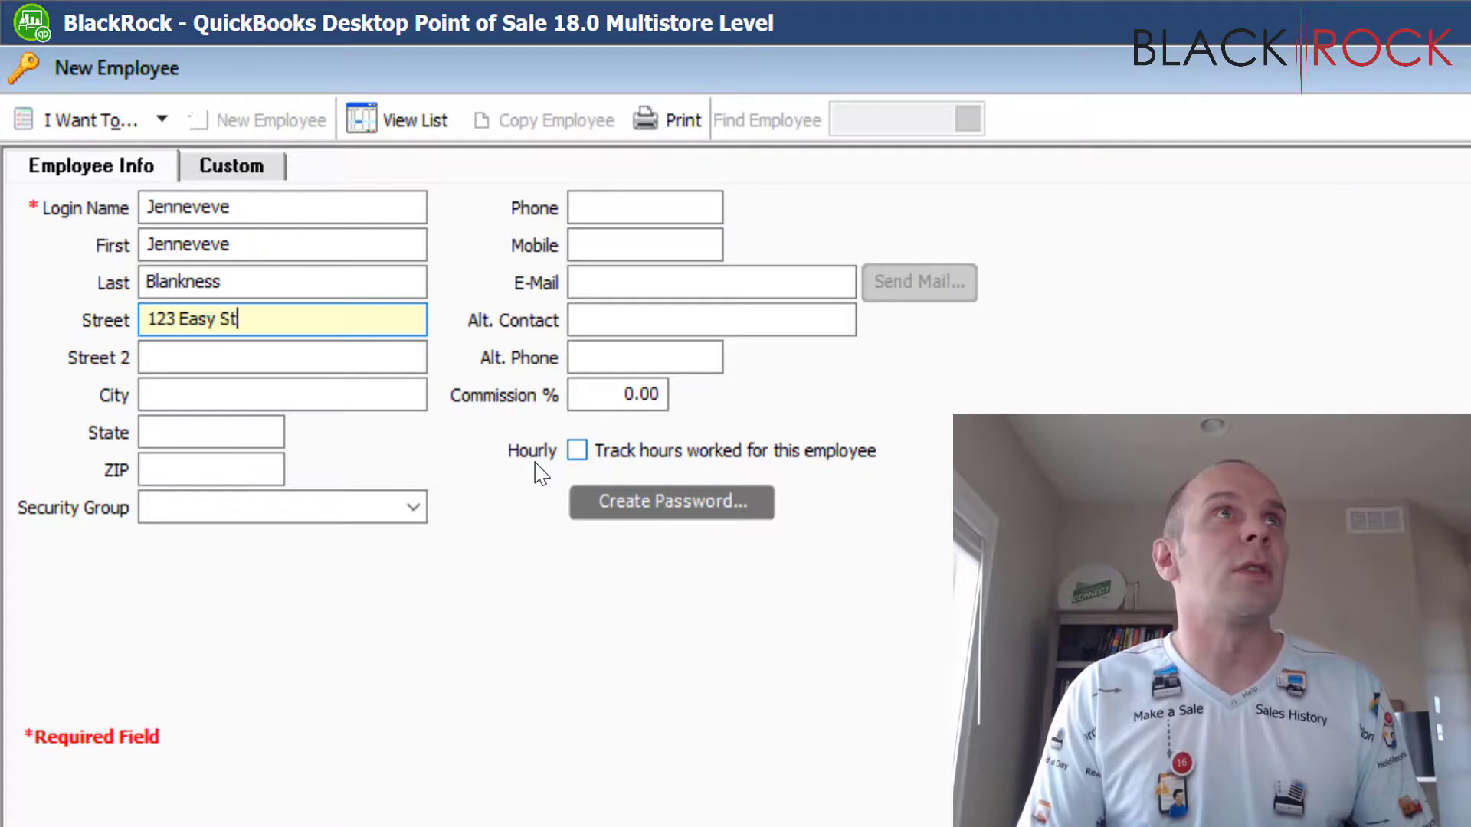
type("reet")
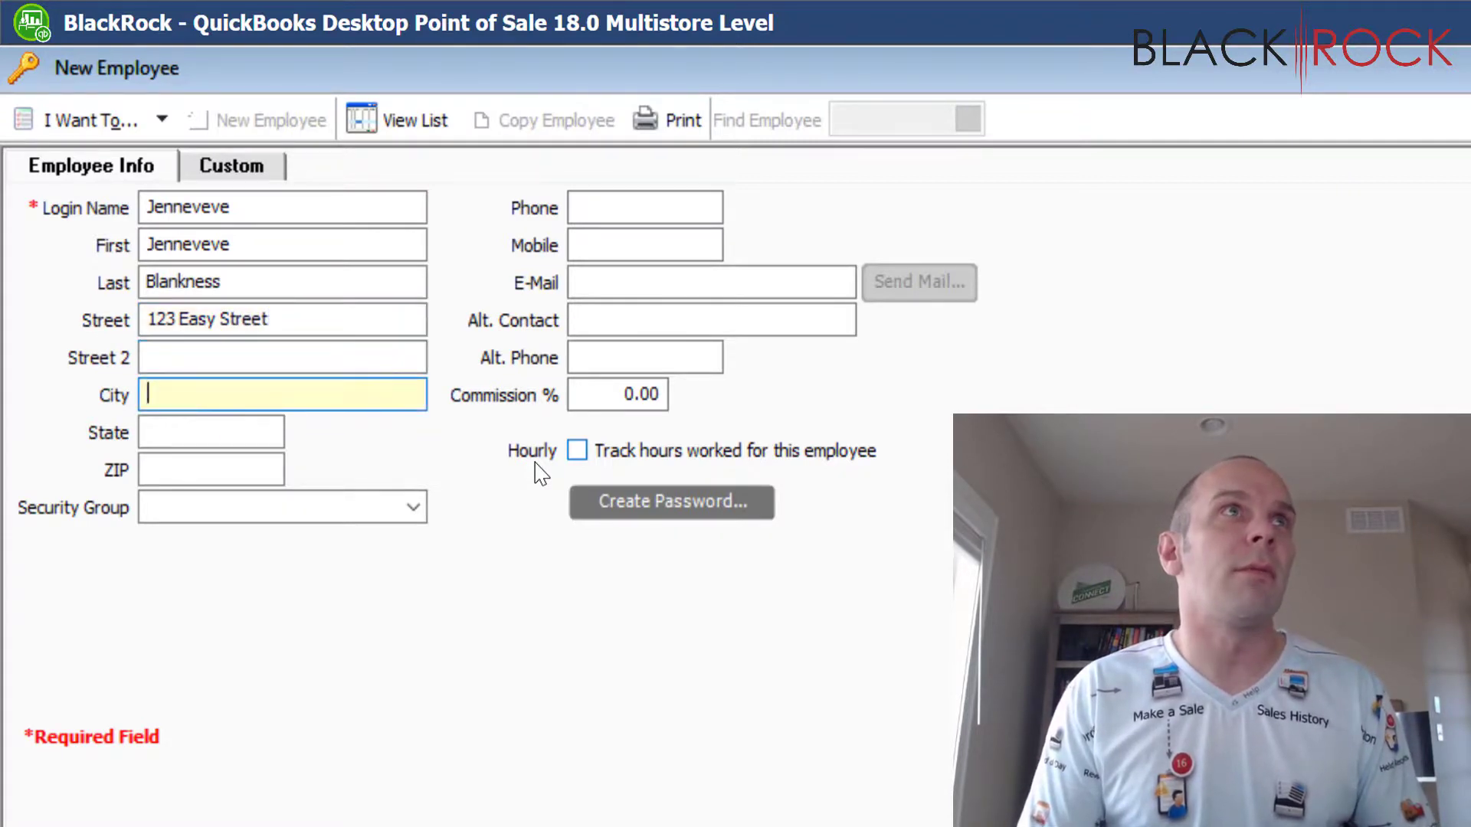
type("ochester")
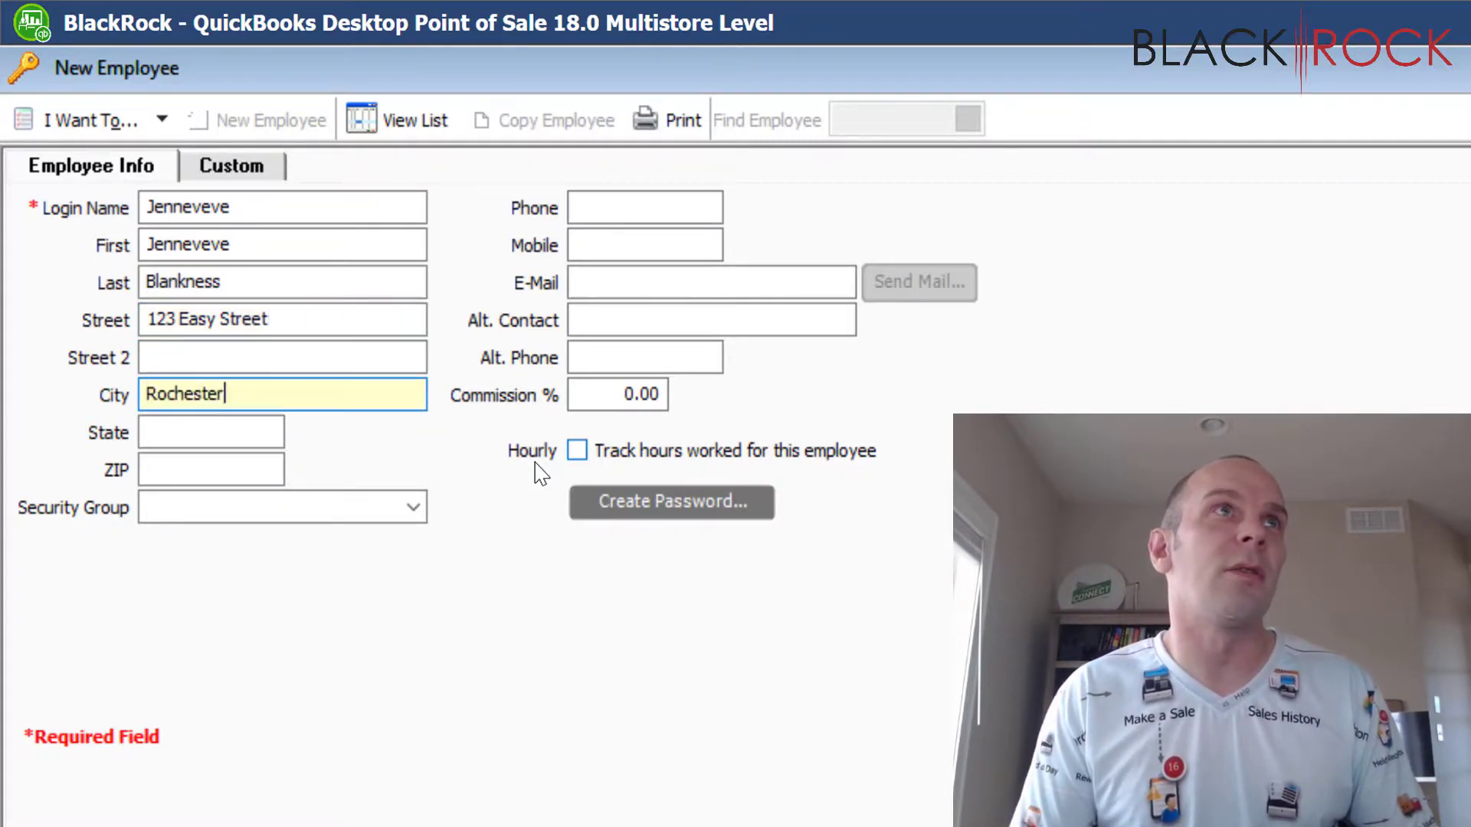
key("Tab")
key("Tab")
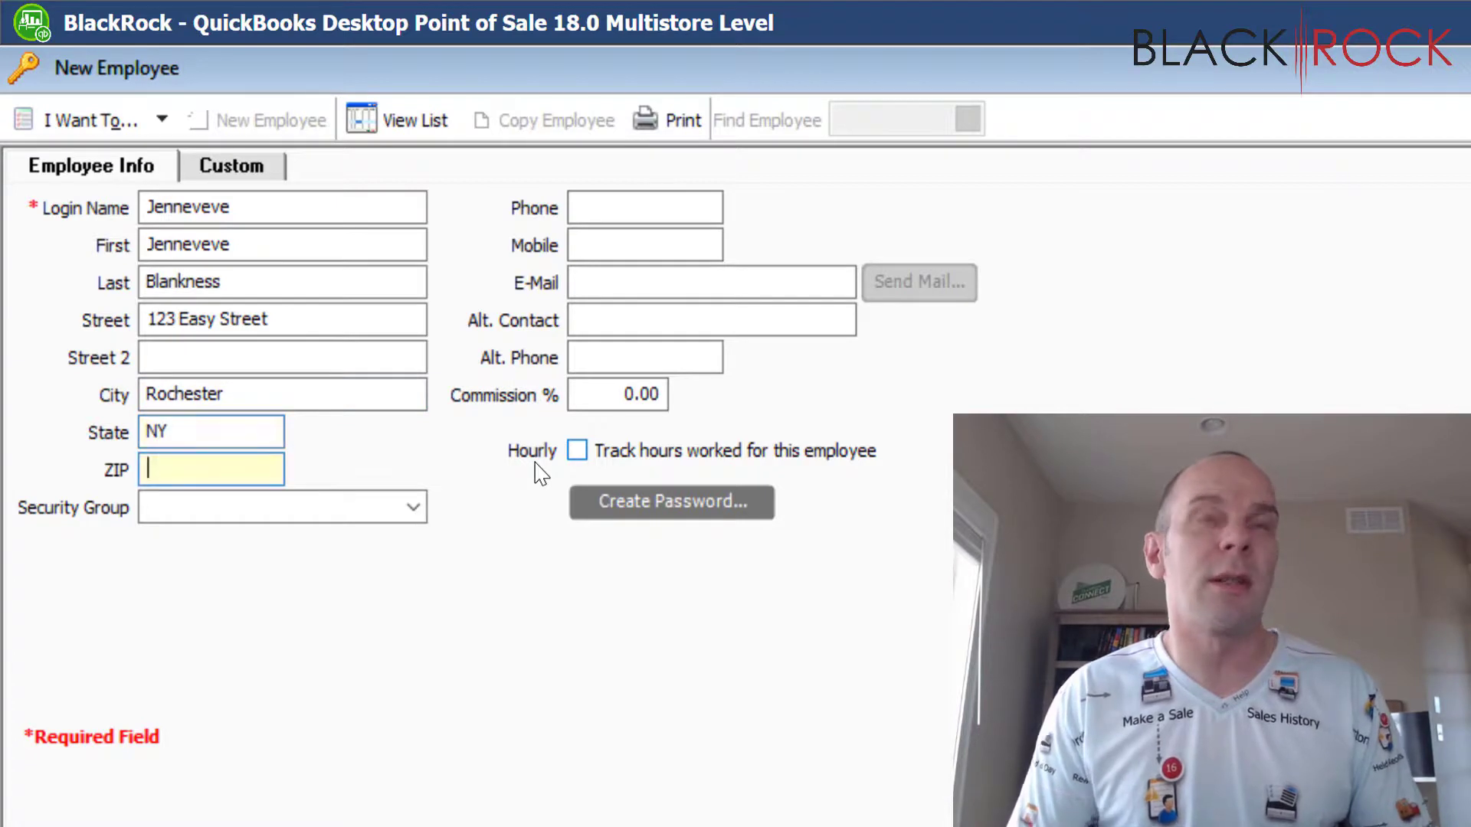
type("12345")
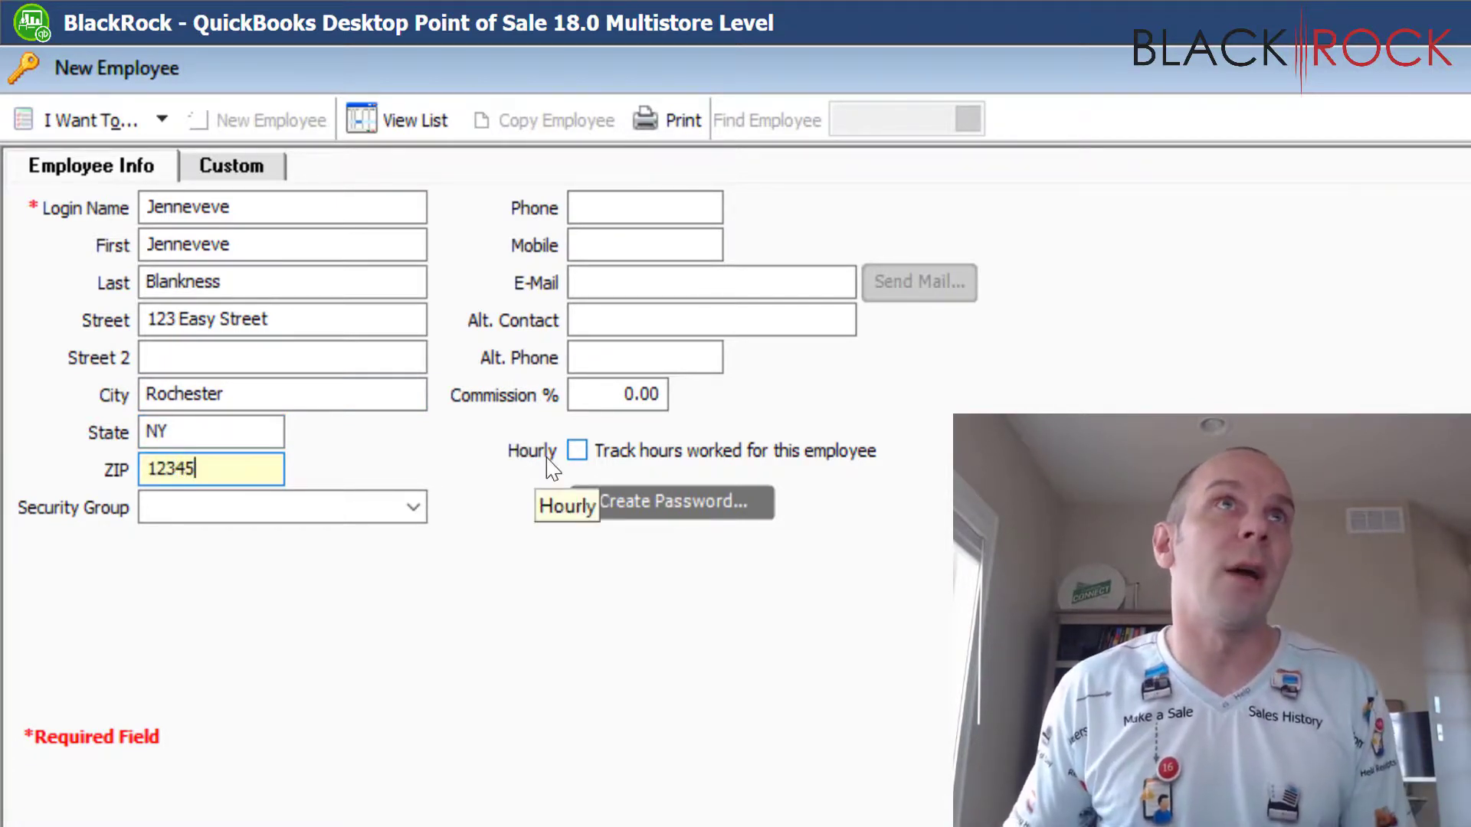
Enter the employee's phone number and e-mail address, moving past the alternate contact fields
left_click(607, 218)
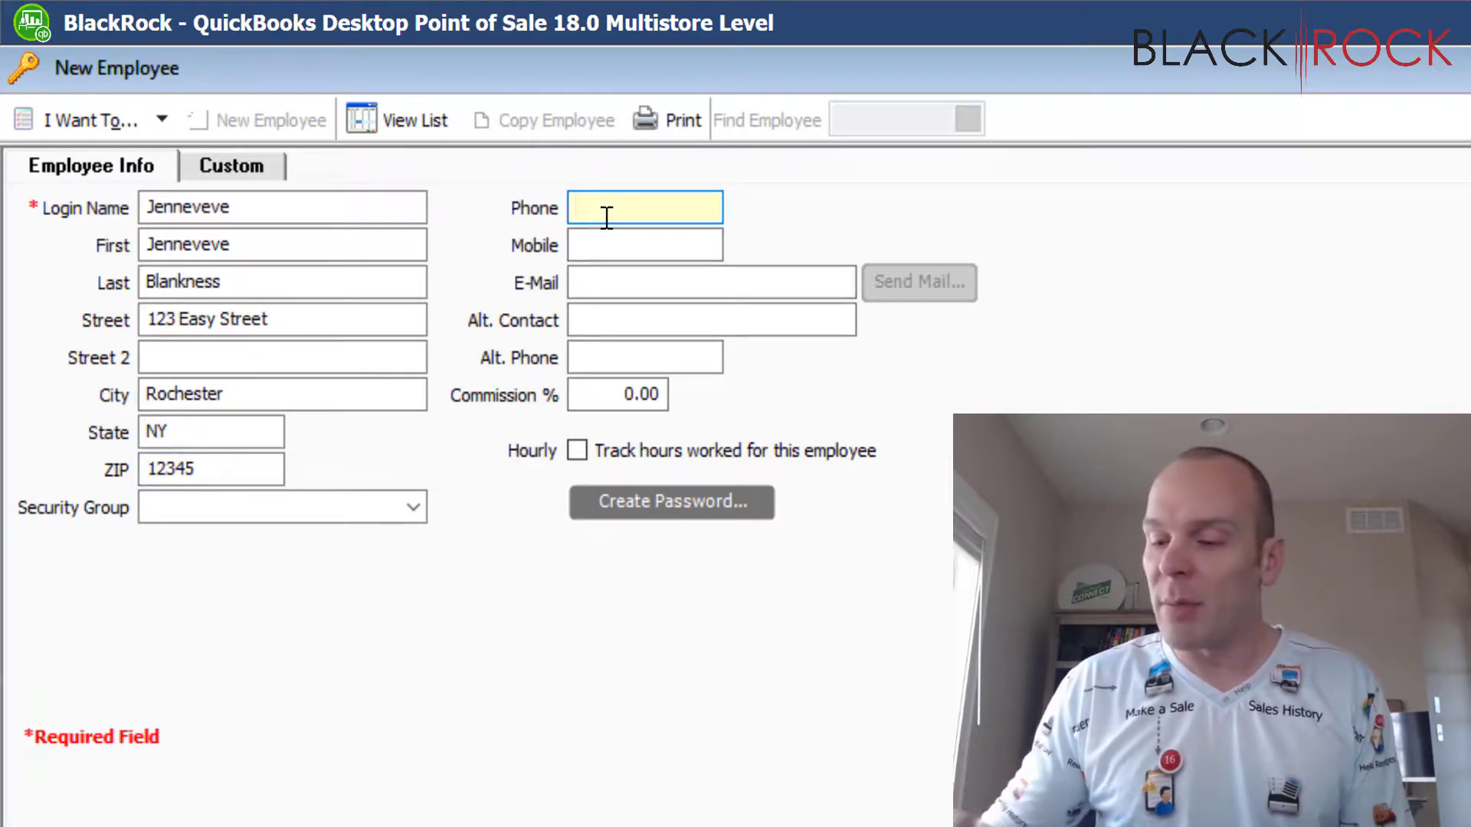
type("218-55")
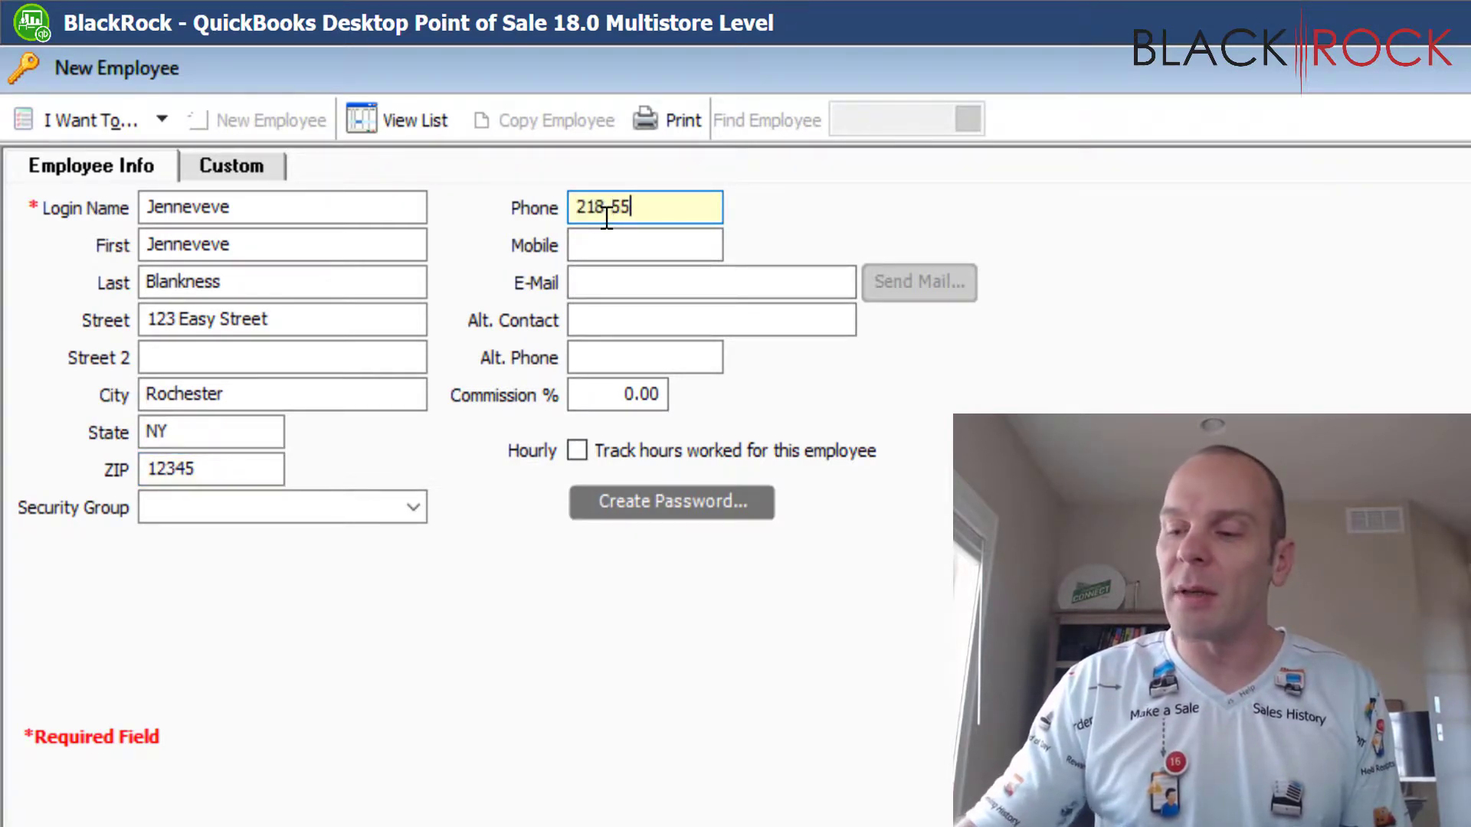
type("5-8630")
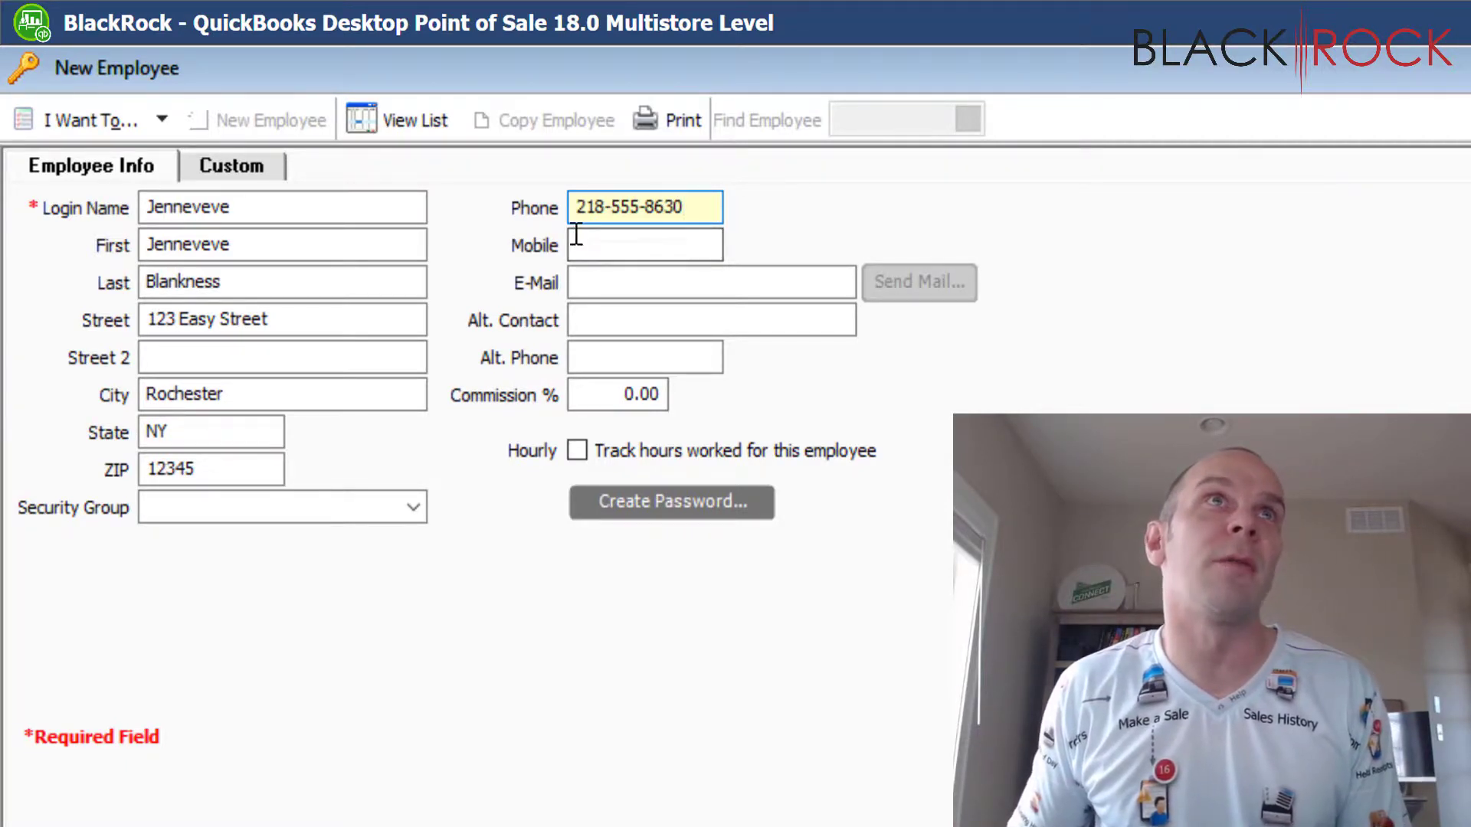
left_click(613, 282)
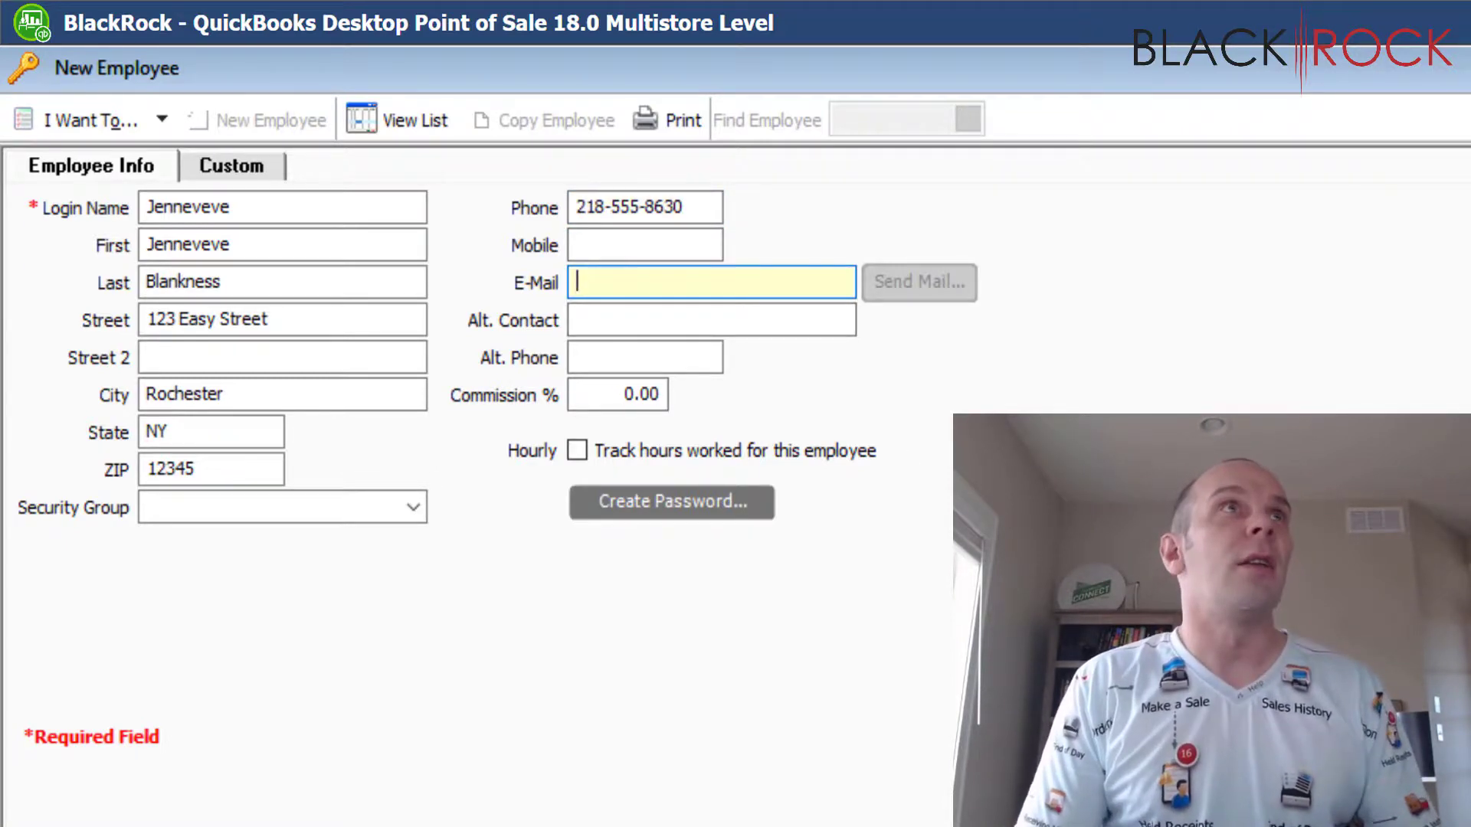
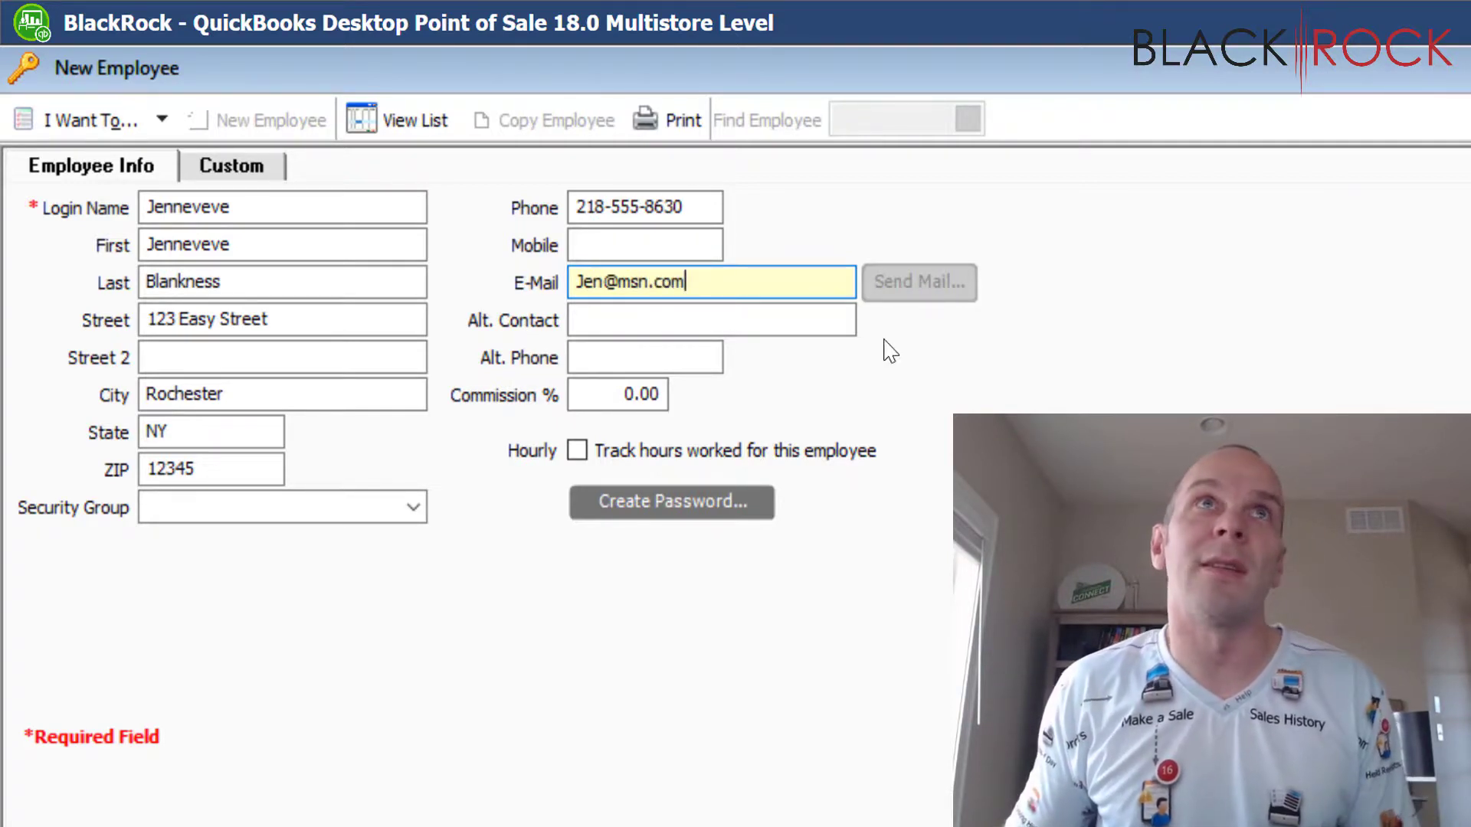
left_click(820, 319)
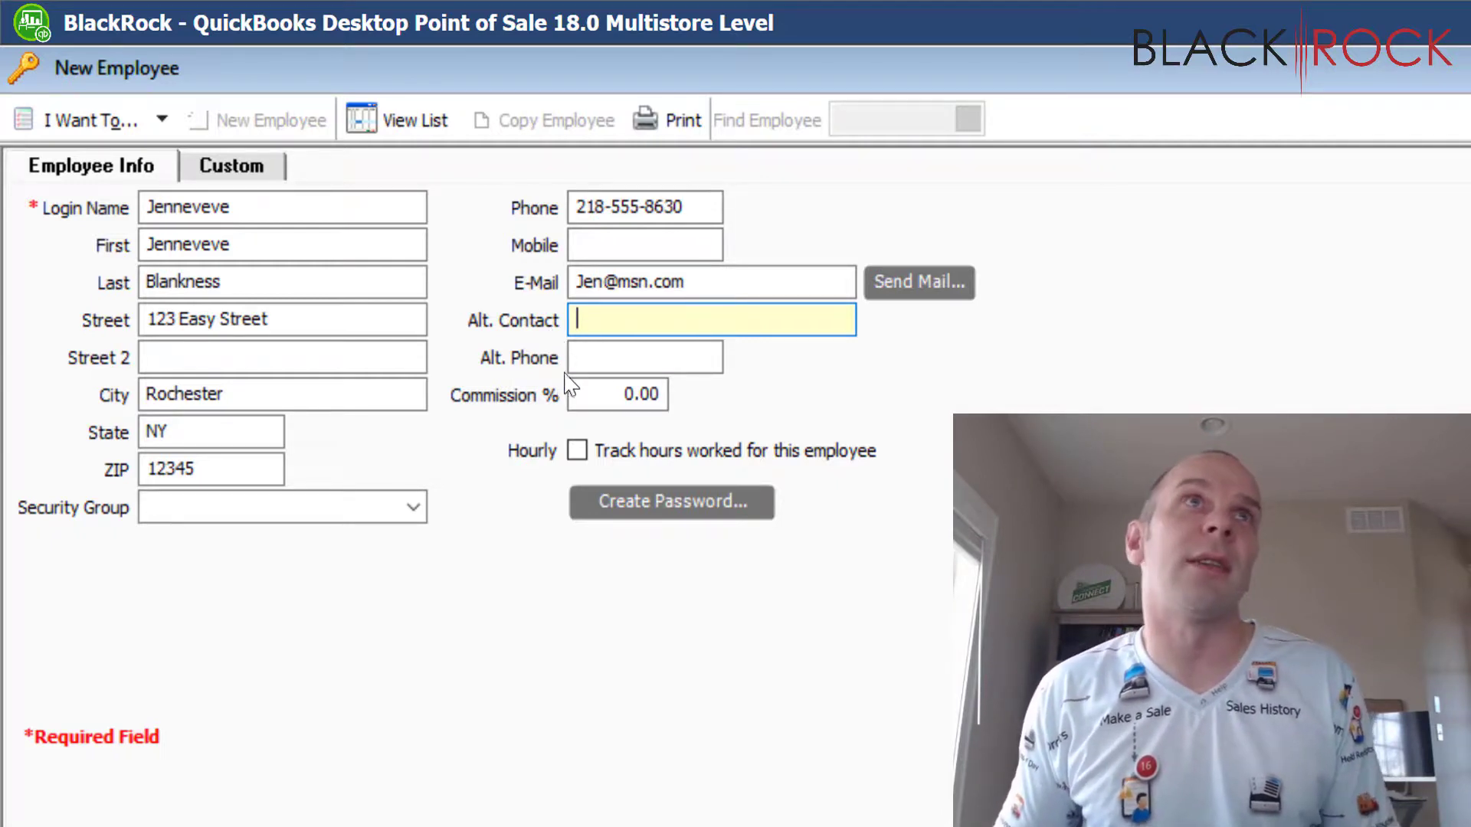
left_click(597, 359)
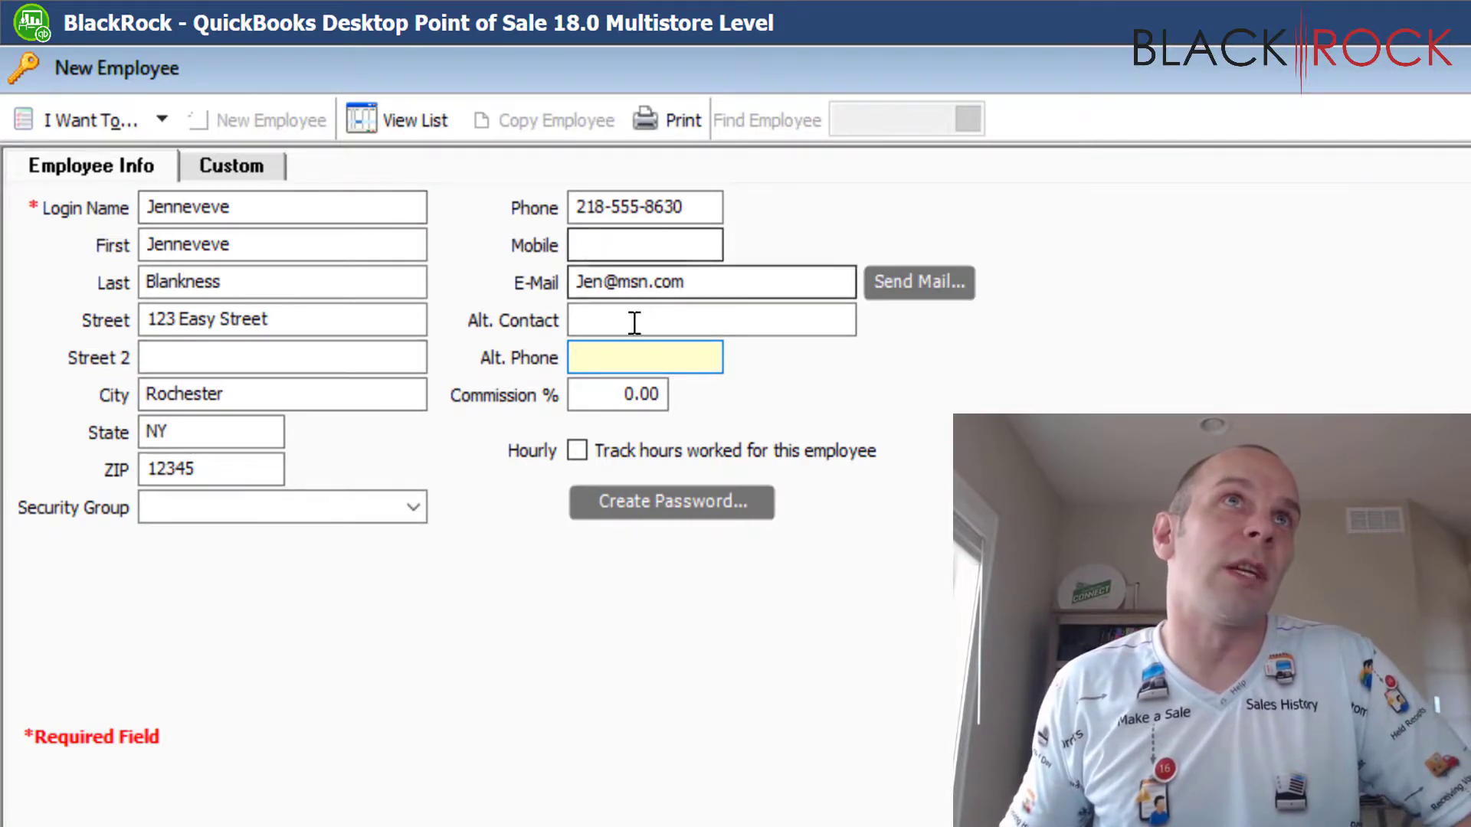
Choose Manager from the Security Group dropdown
left_click(414, 508)
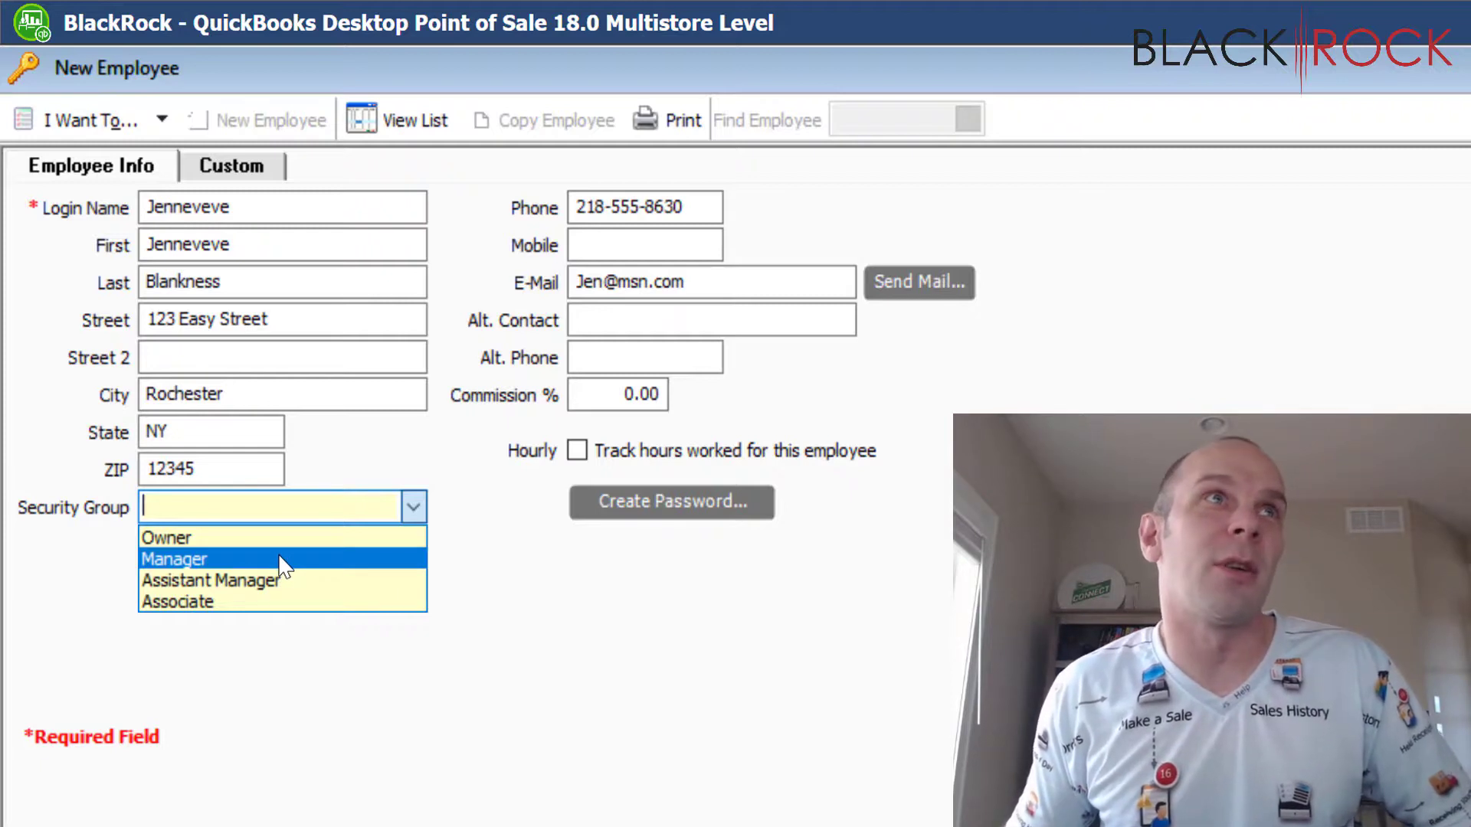
left_click(280, 560)
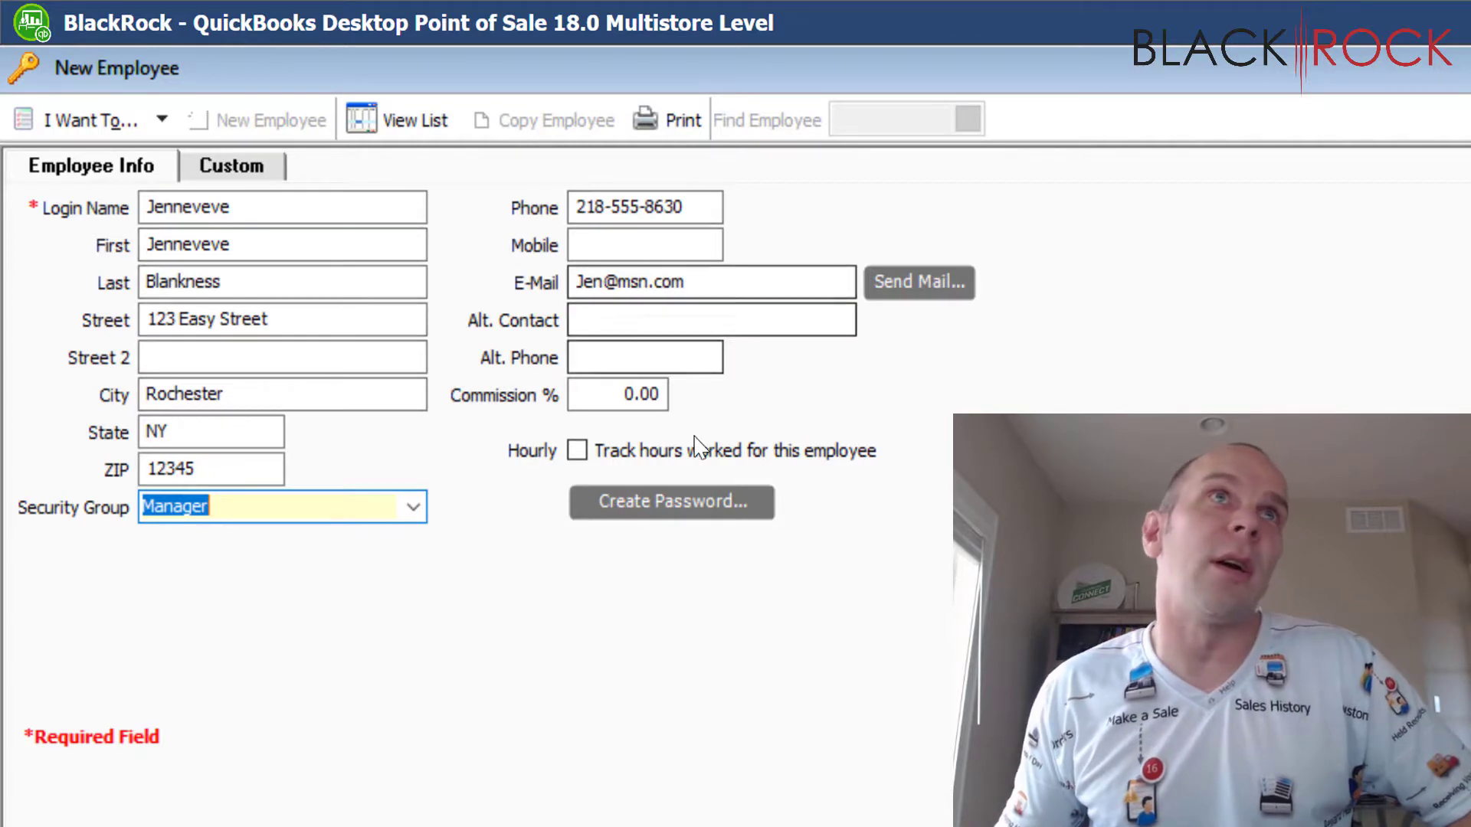
left_click(689, 502)
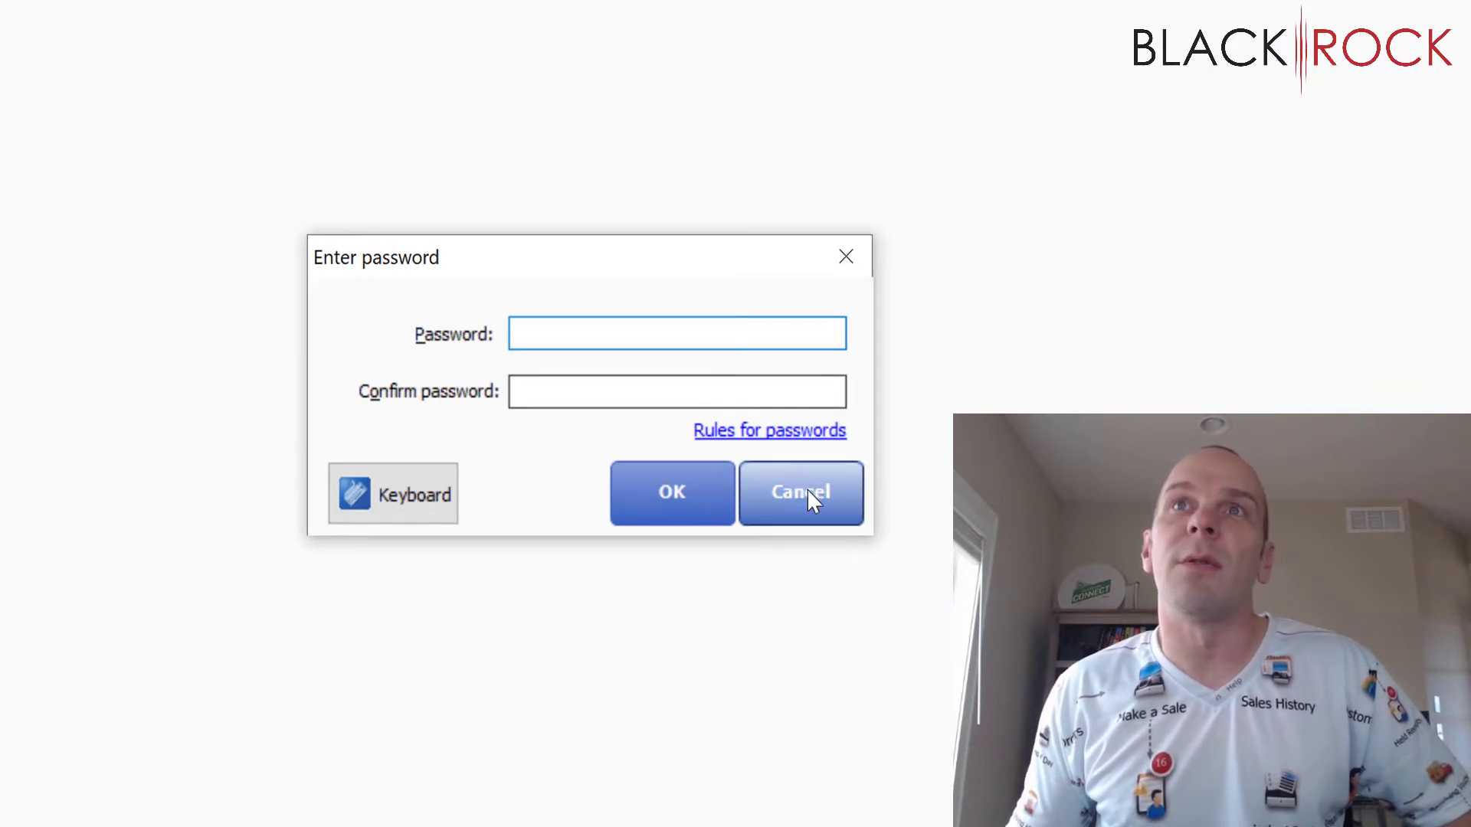
left_click(808, 494)
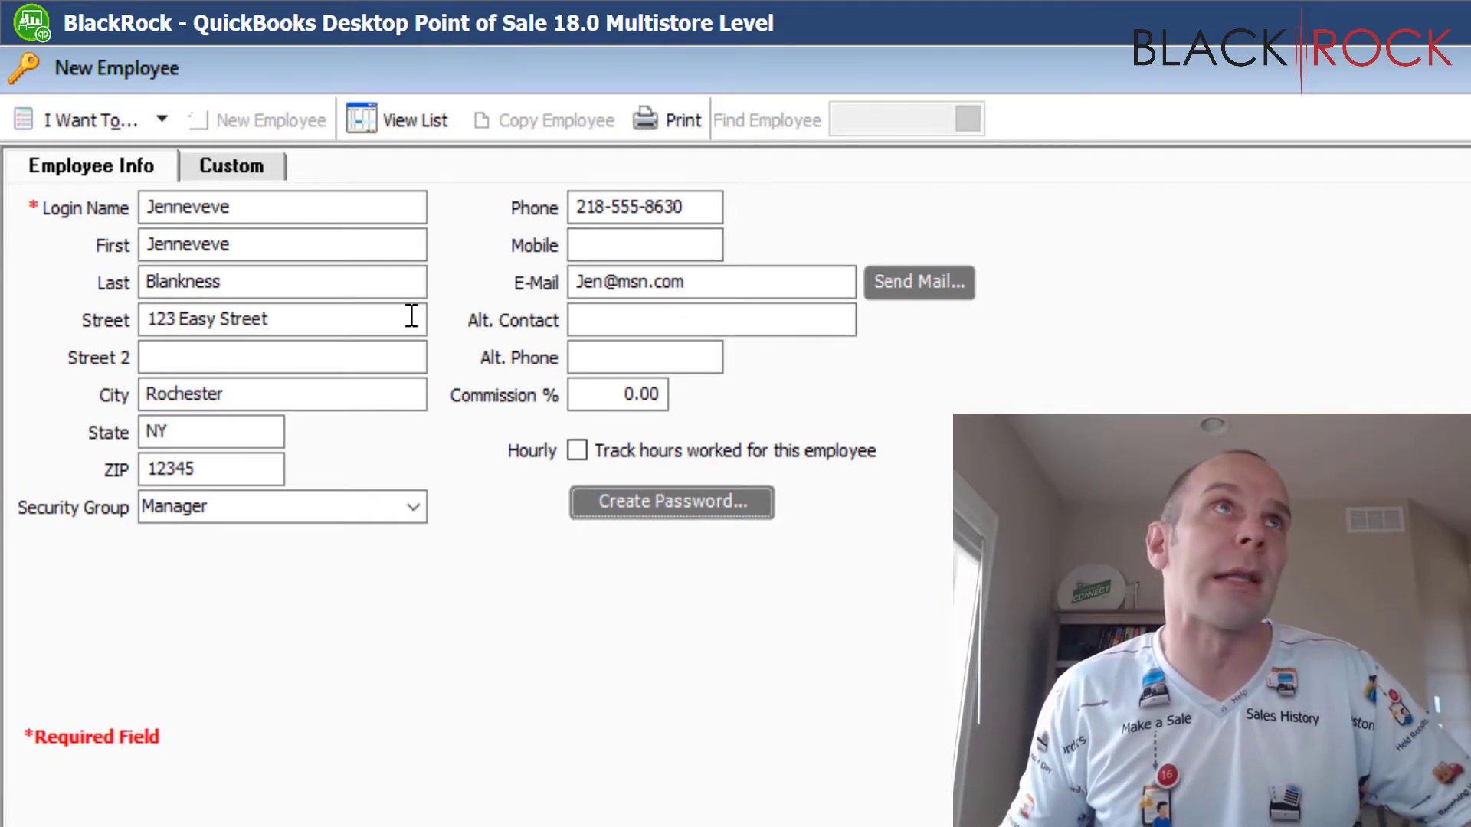
On the Custom tab, date-stamp the notes and add a stealing remark and banana-allergy line
left_click(237, 171)
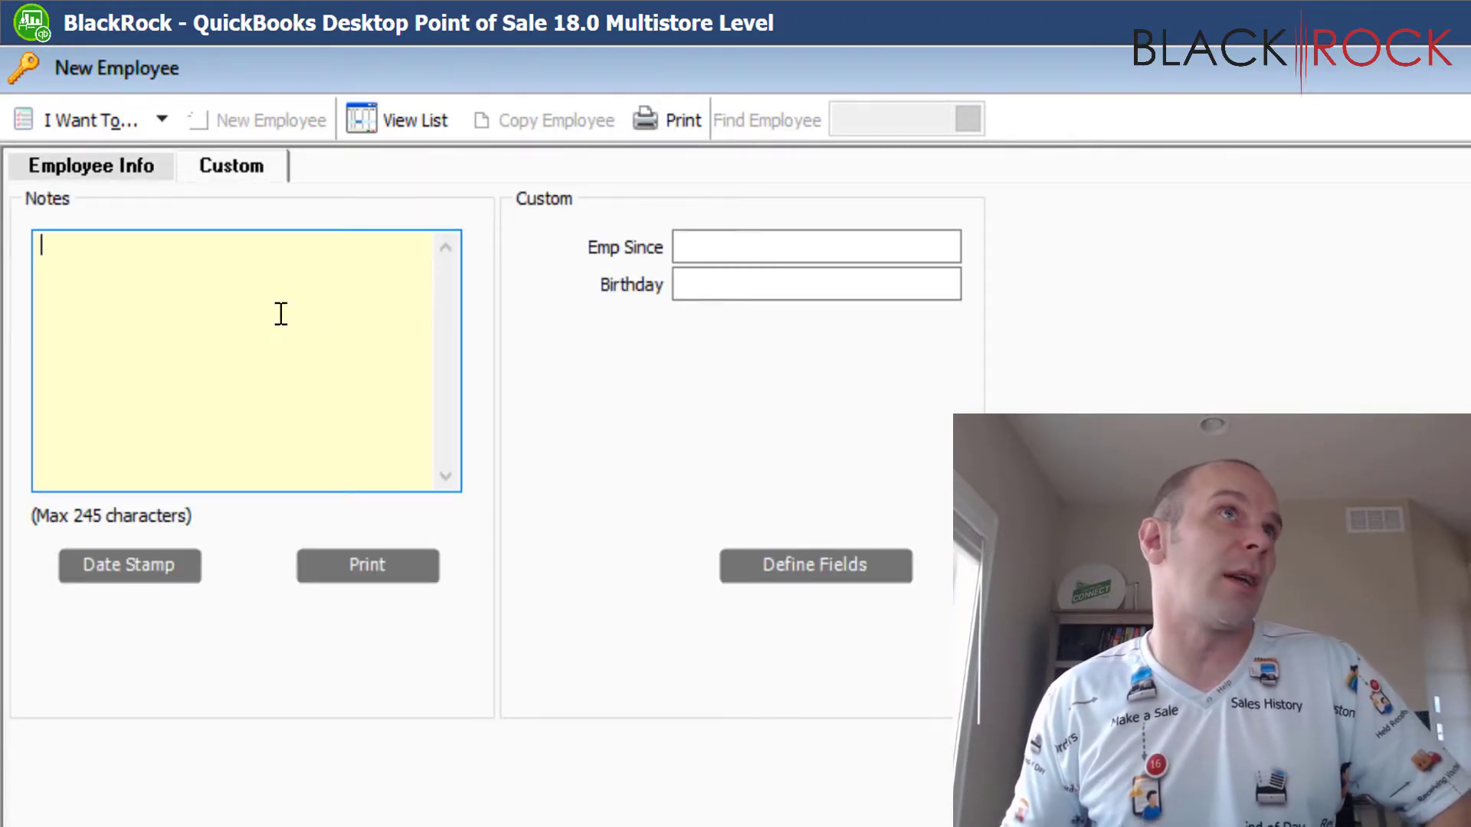
left_click(161, 573)
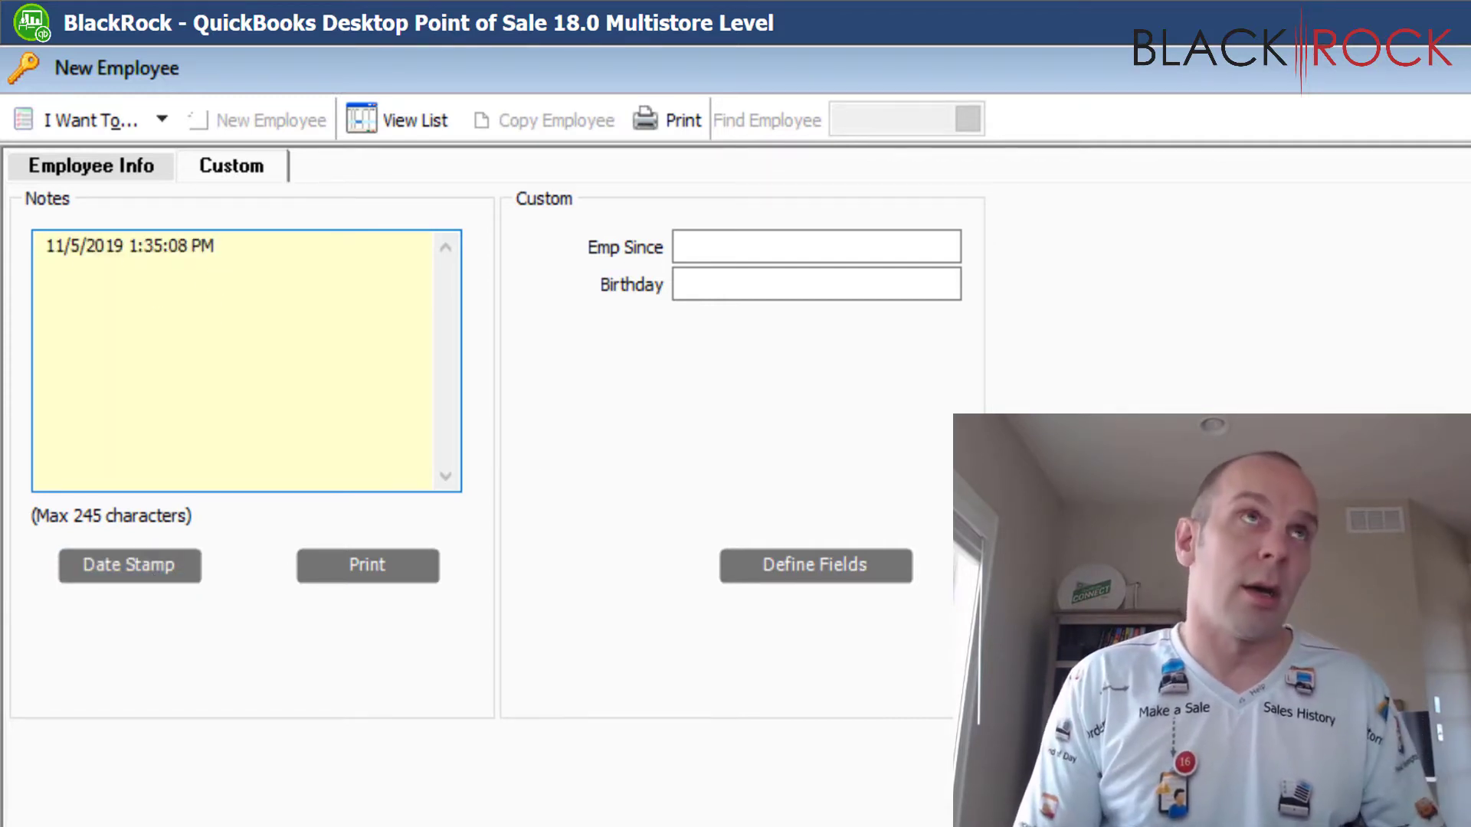
type("I caught Jen Stealing.")
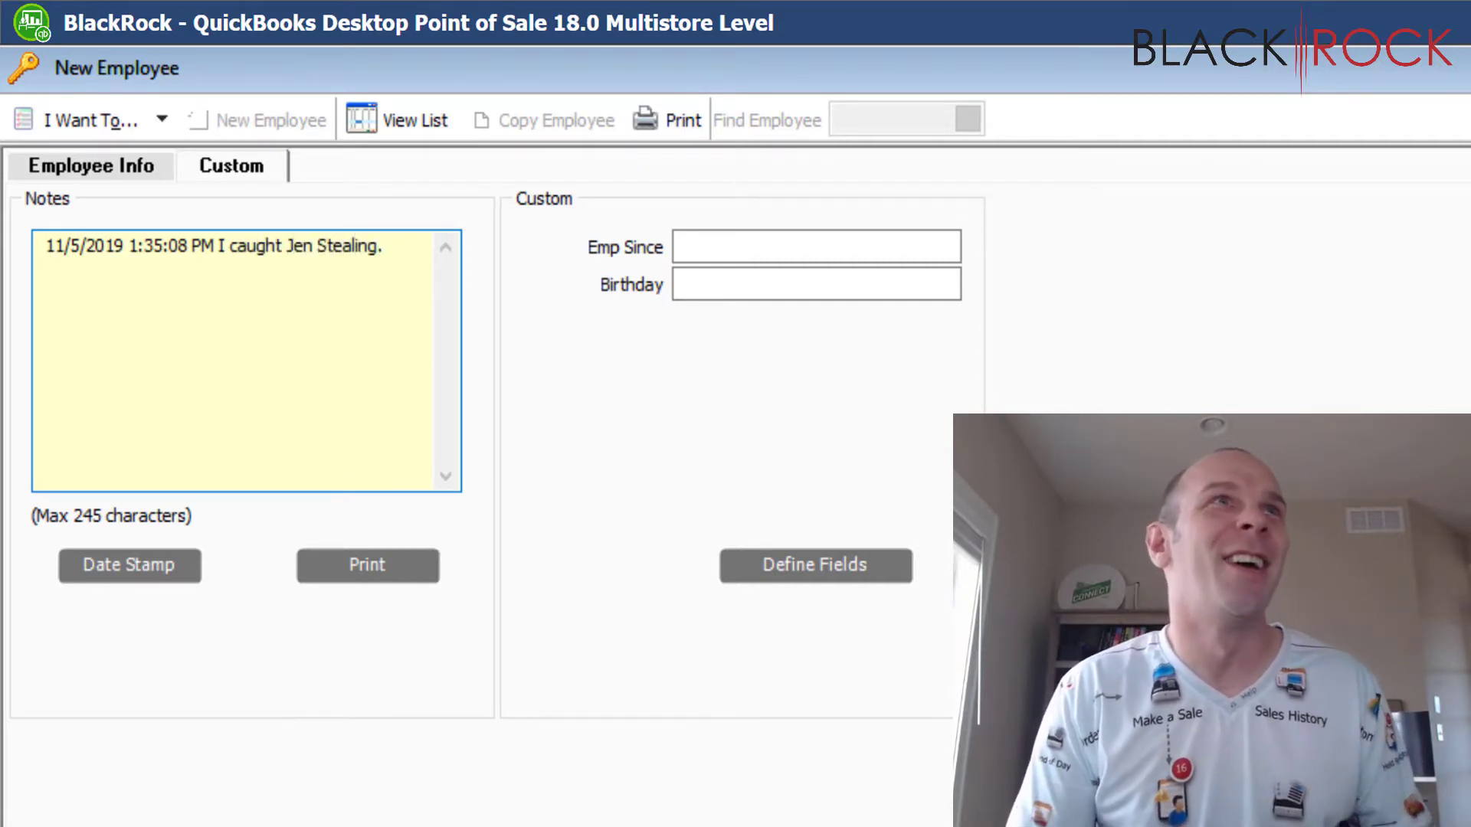
type(" - Sh")
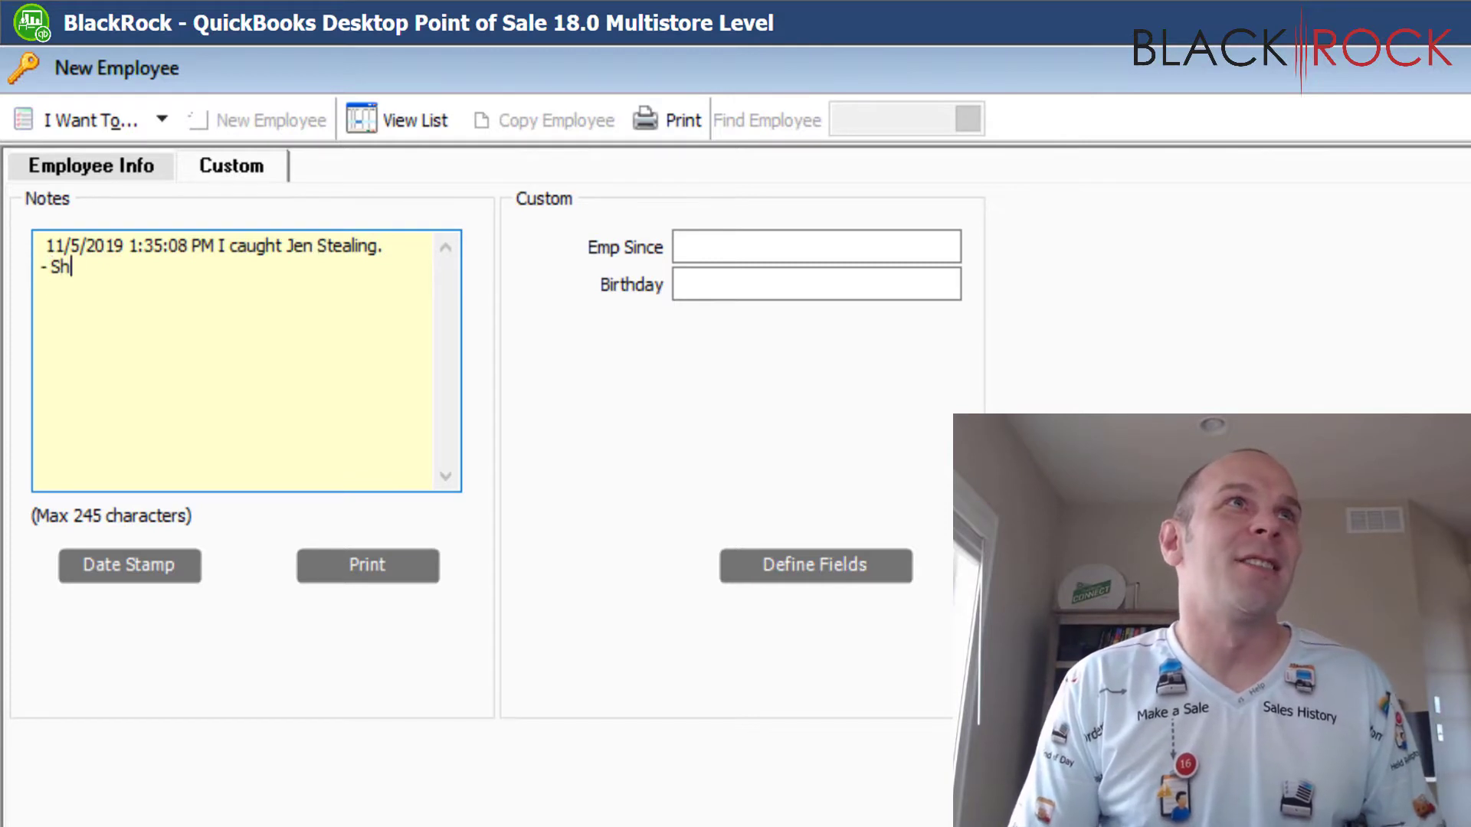
type("e's allergi")
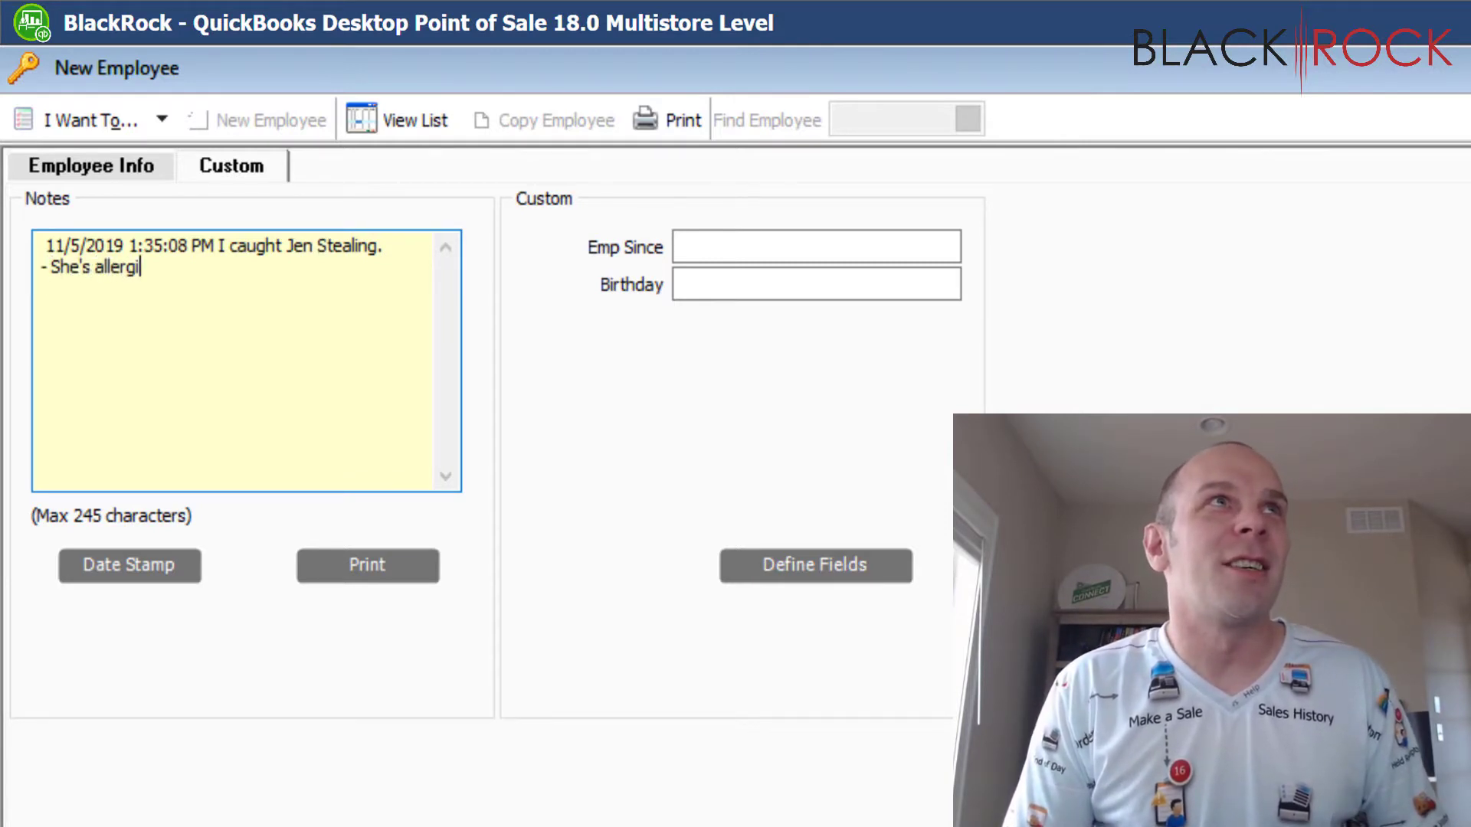
type("c to bananas.")
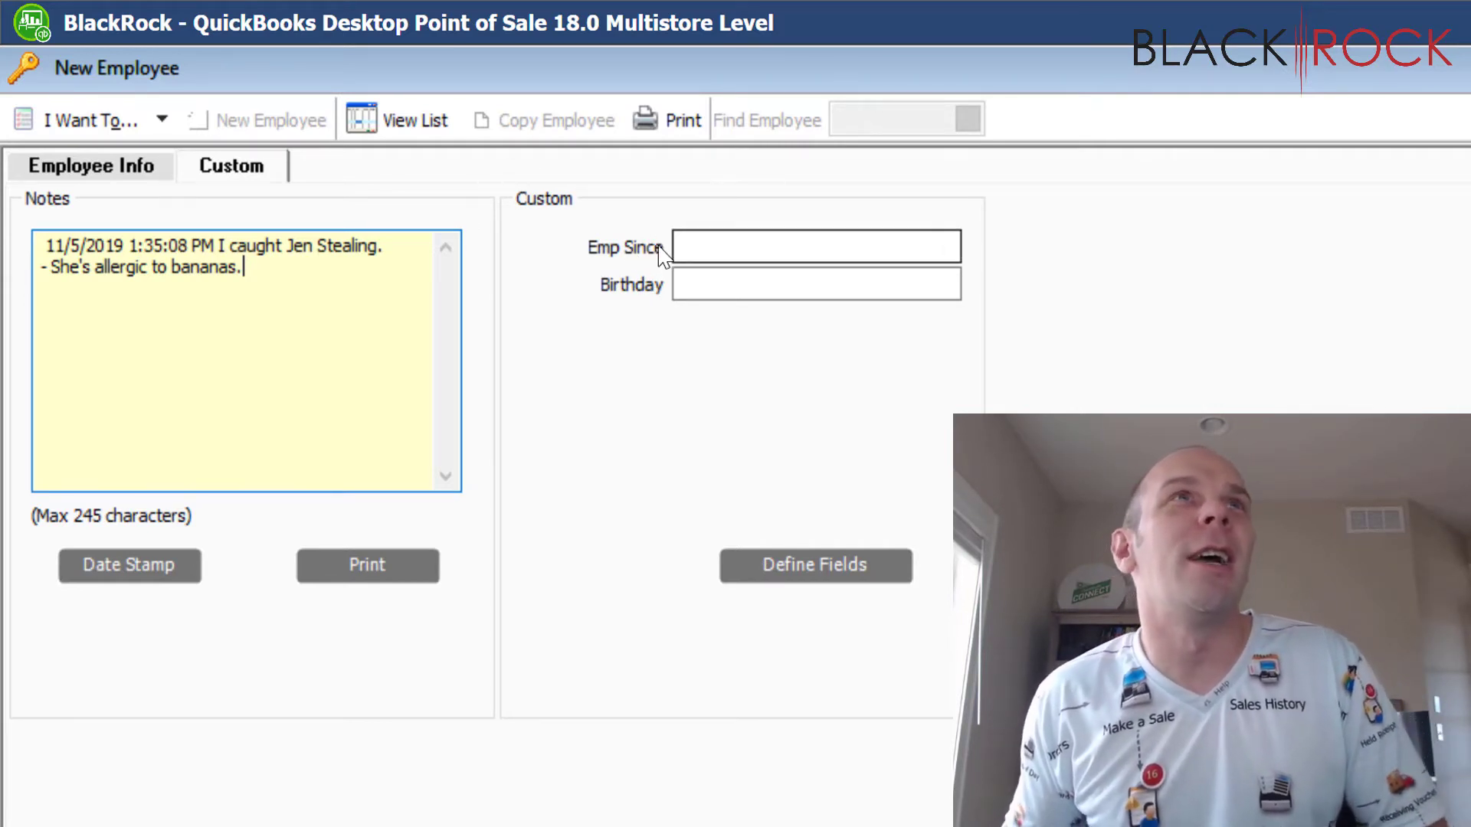
left_click(678, 281)
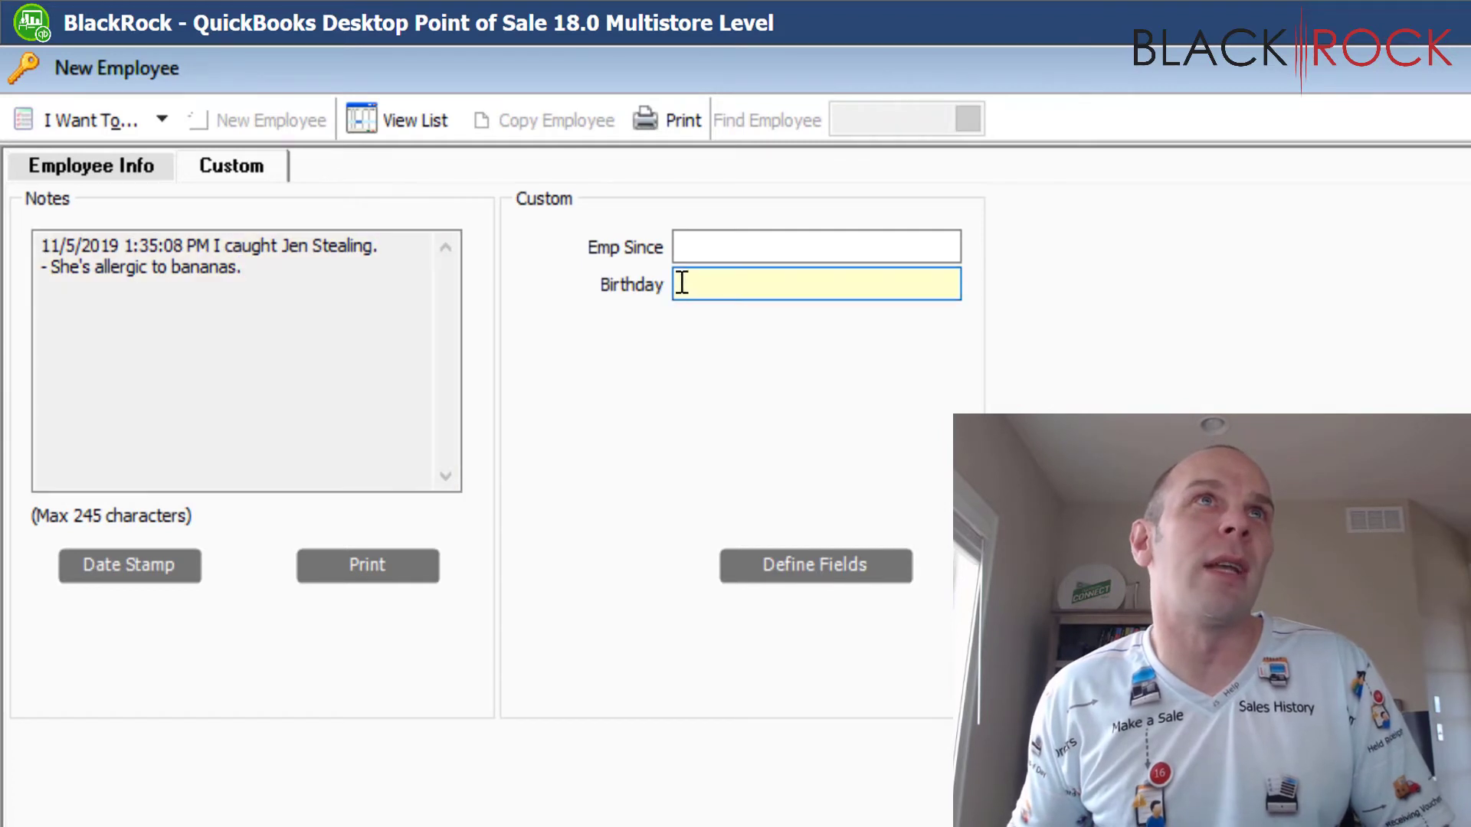